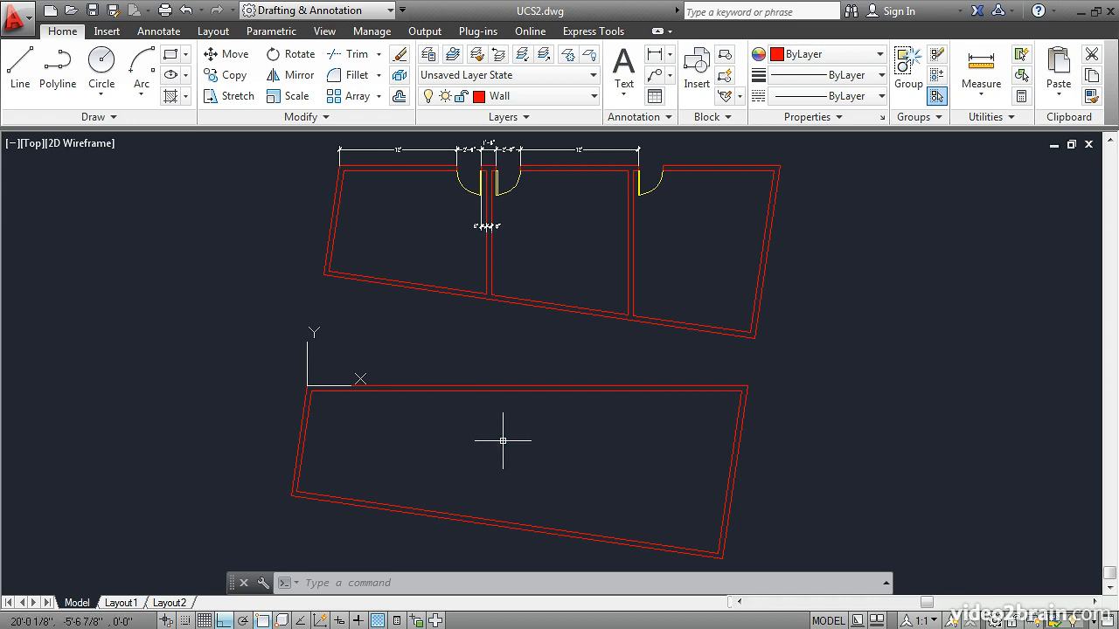
scroll(472, 180, up, 4)
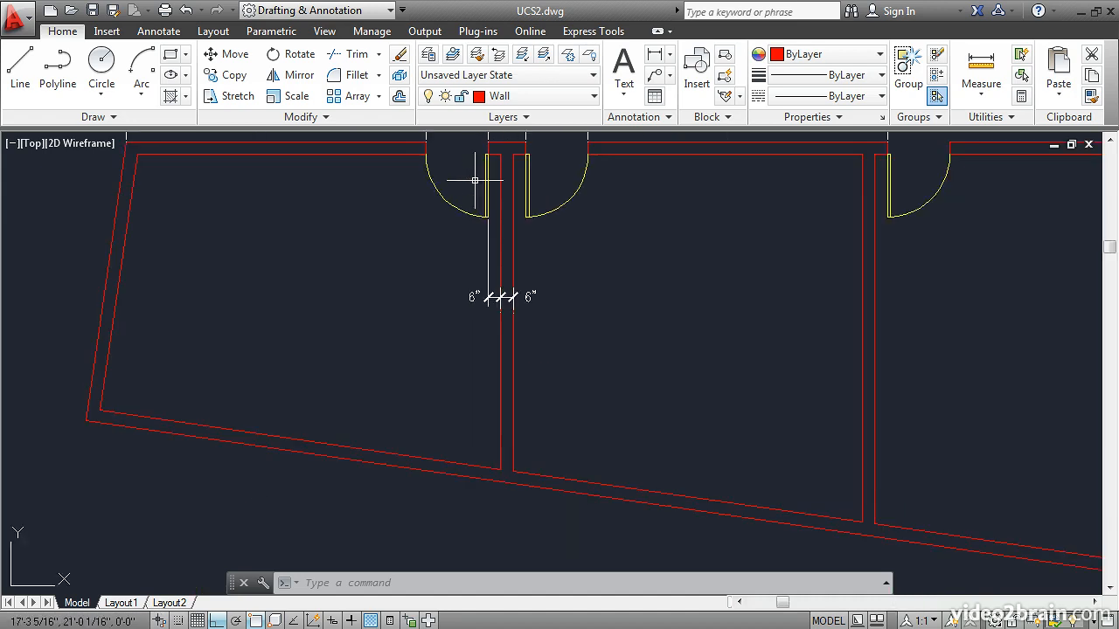
middle_drag(475, 180, 470, 292)
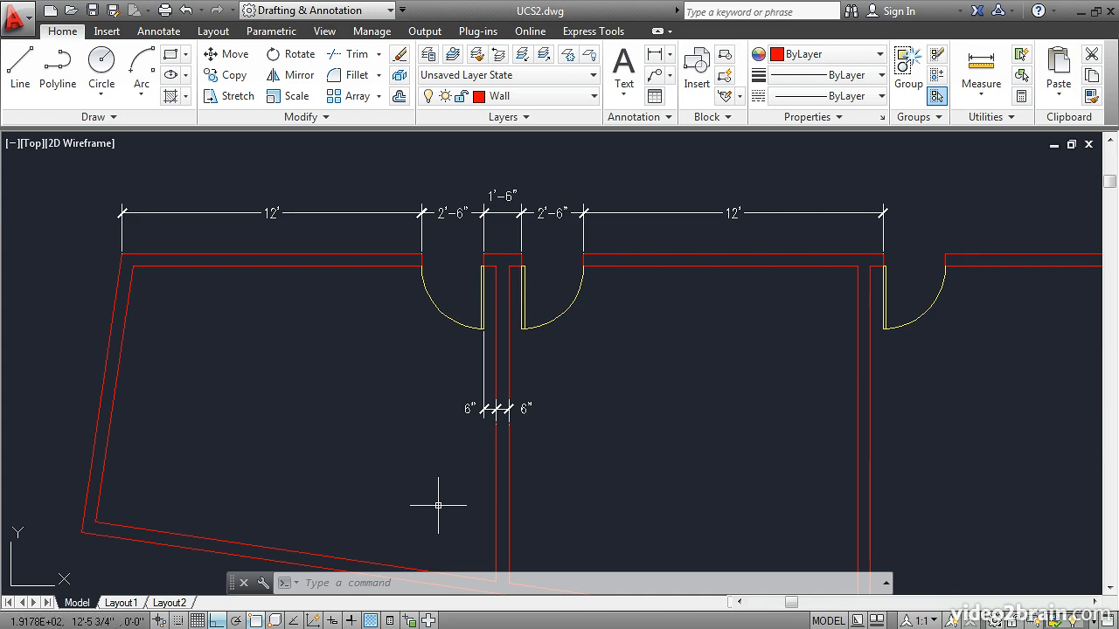
middle_drag(437, 499, 437, 233)
middle_drag(445, 407, 463, 290)
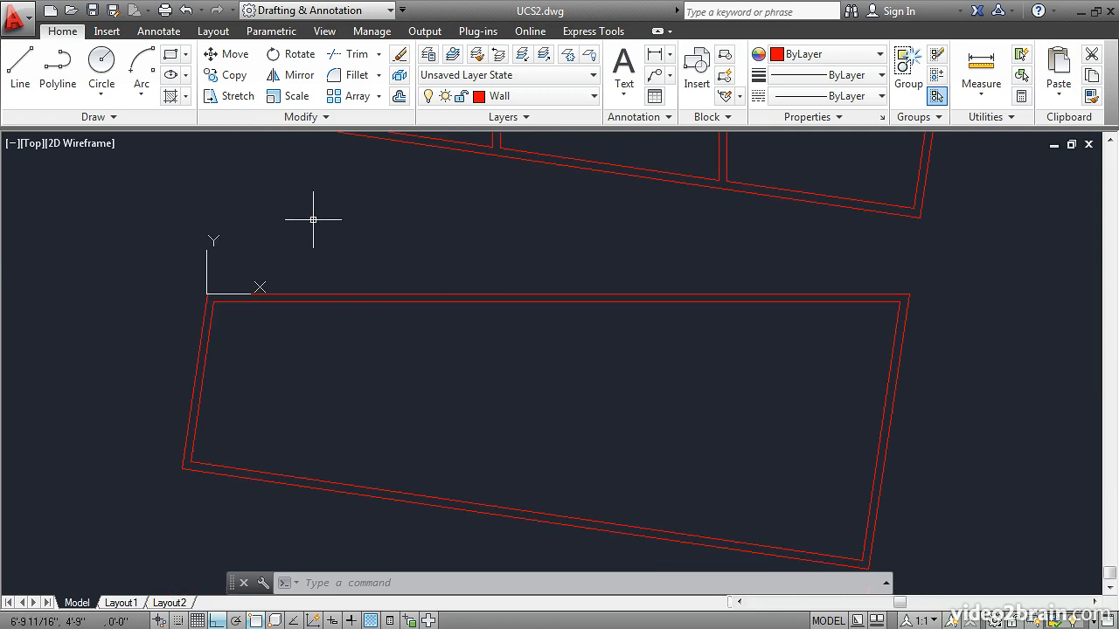
click(20, 65)
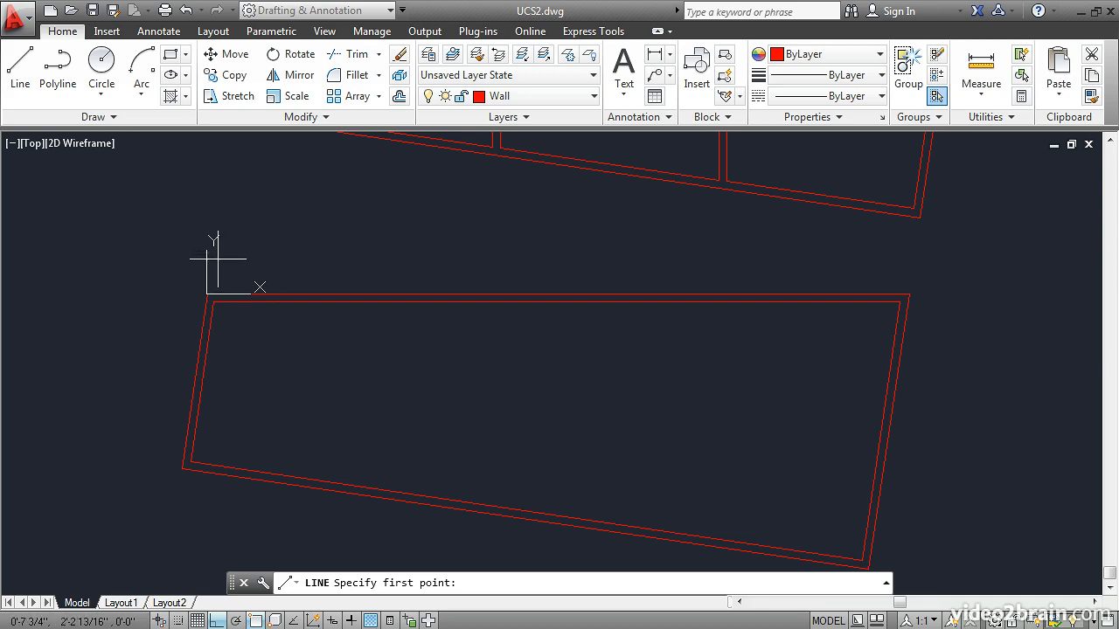
shift+right_click(289, 229)
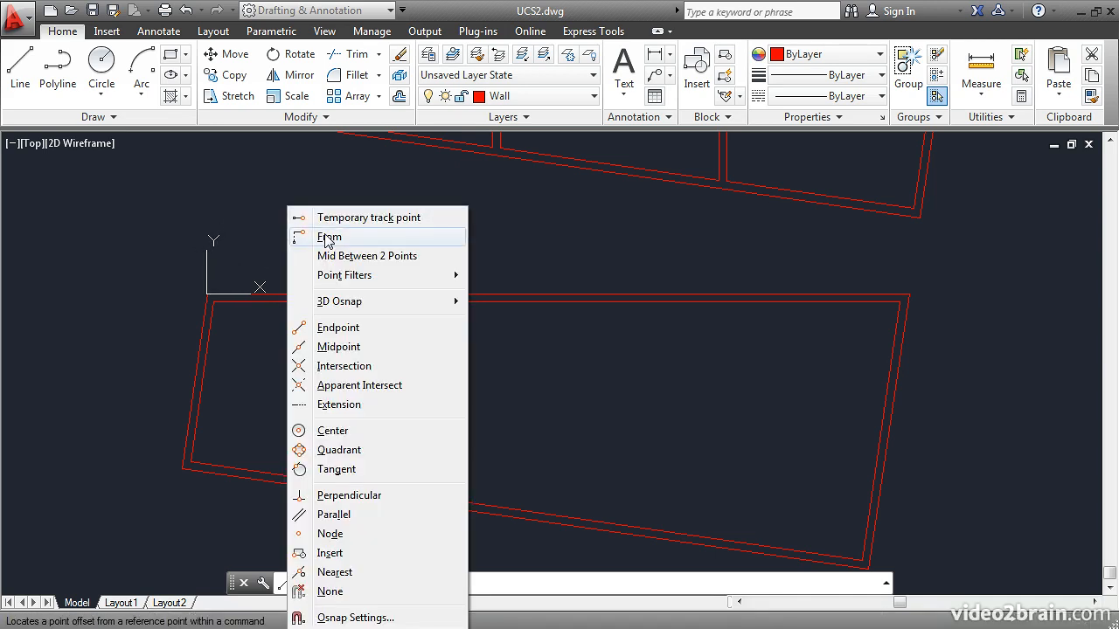
click(327, 238)
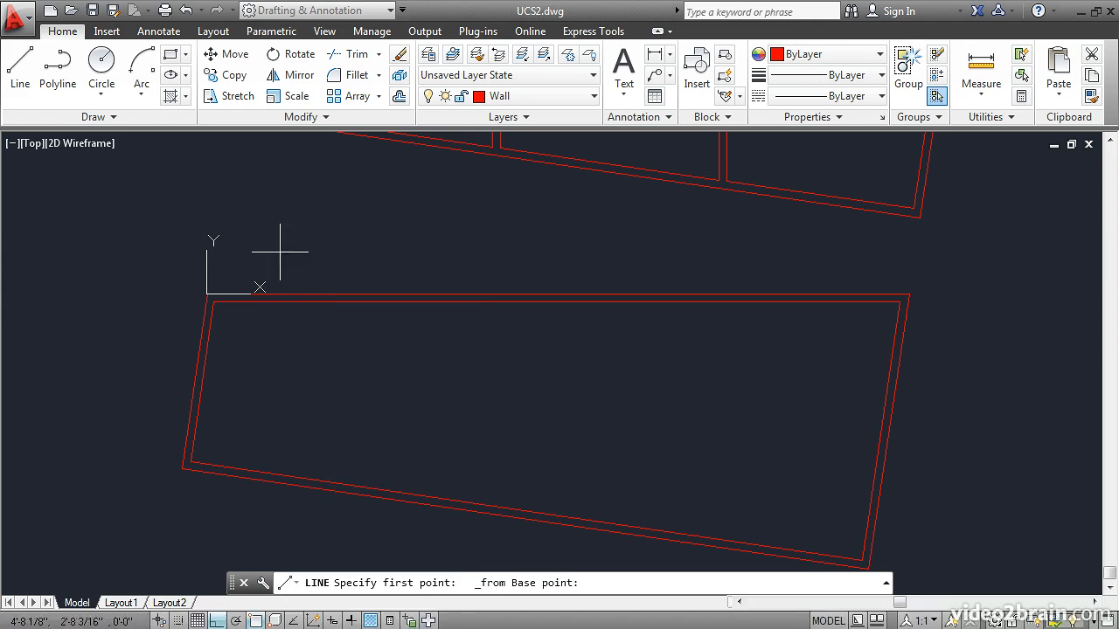
click(207, 294)
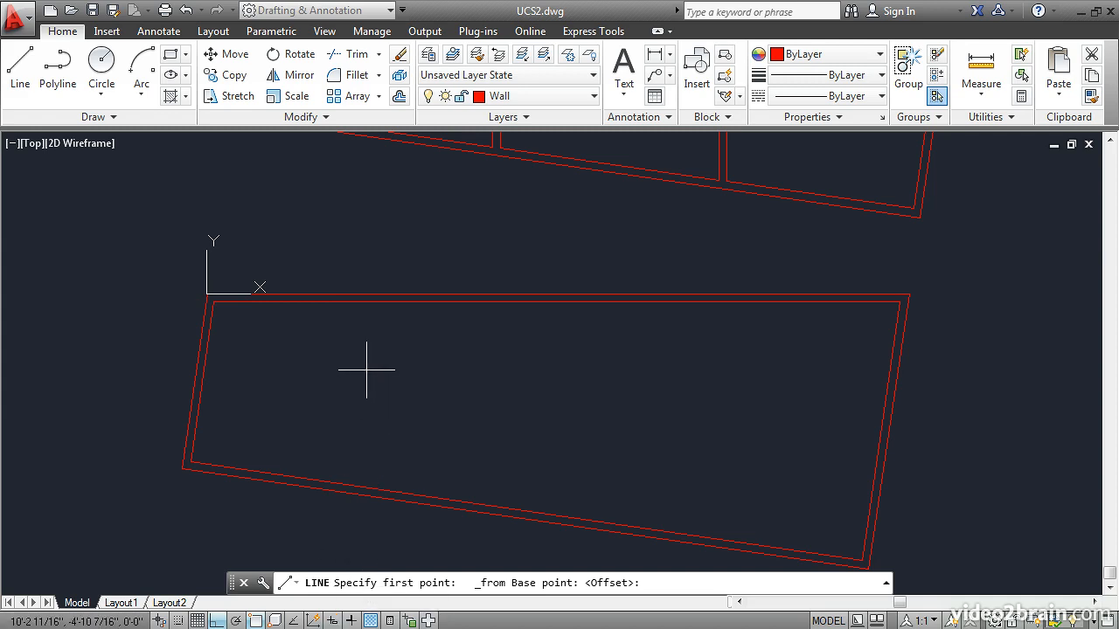
text(@12',0)
key(Return)
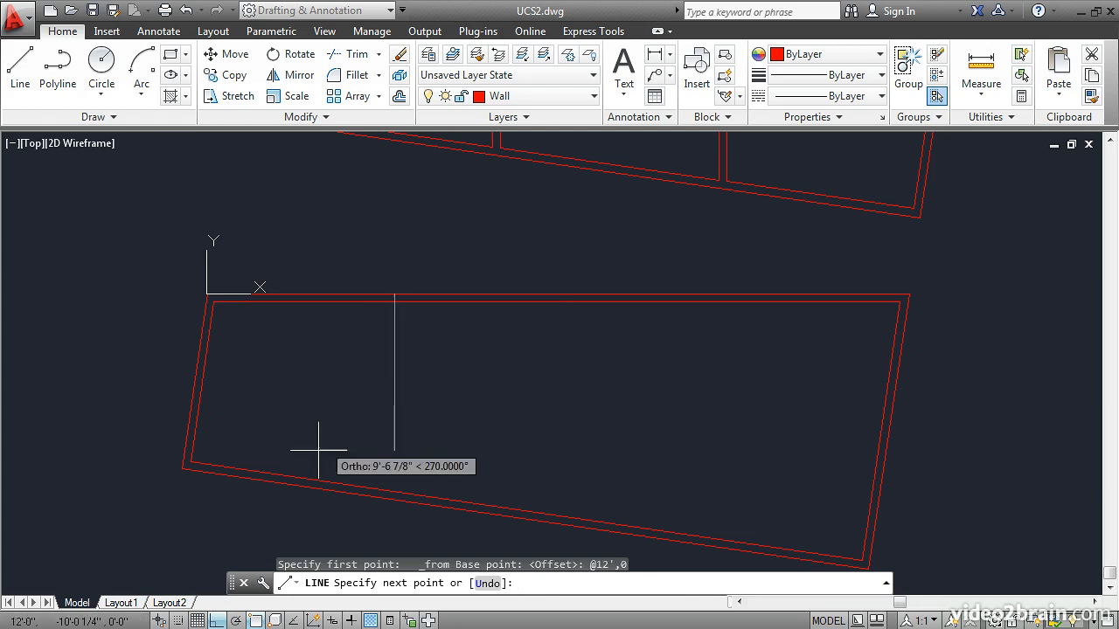
Turn on the Perpendicular running object snap and end the line perpendicular to the inner line of the top wall
right_click(255, 621)
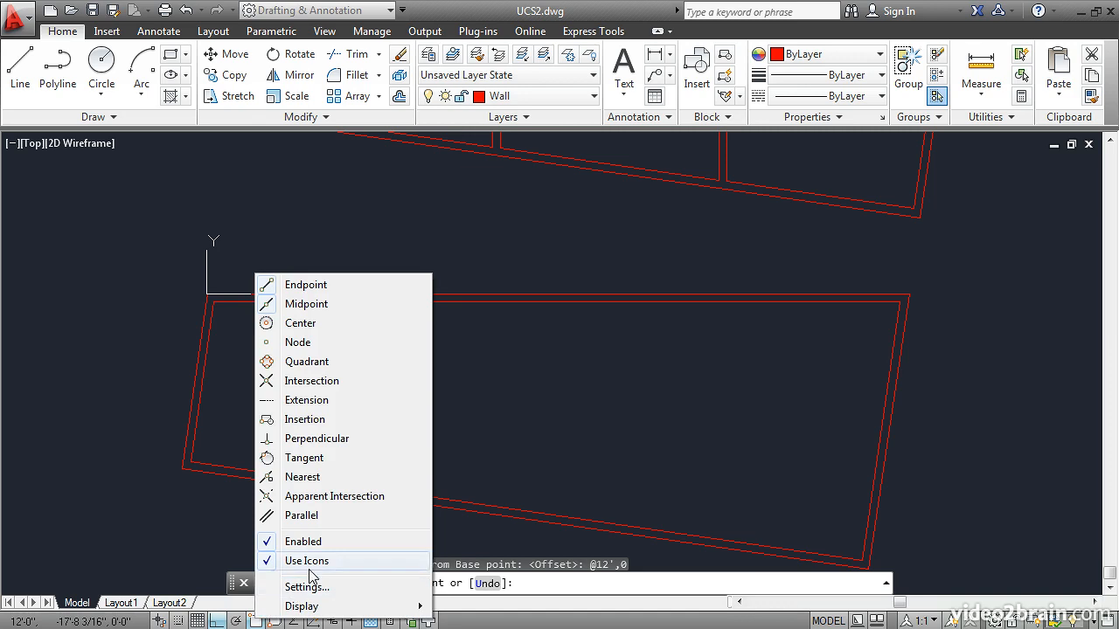
click(317, 438)
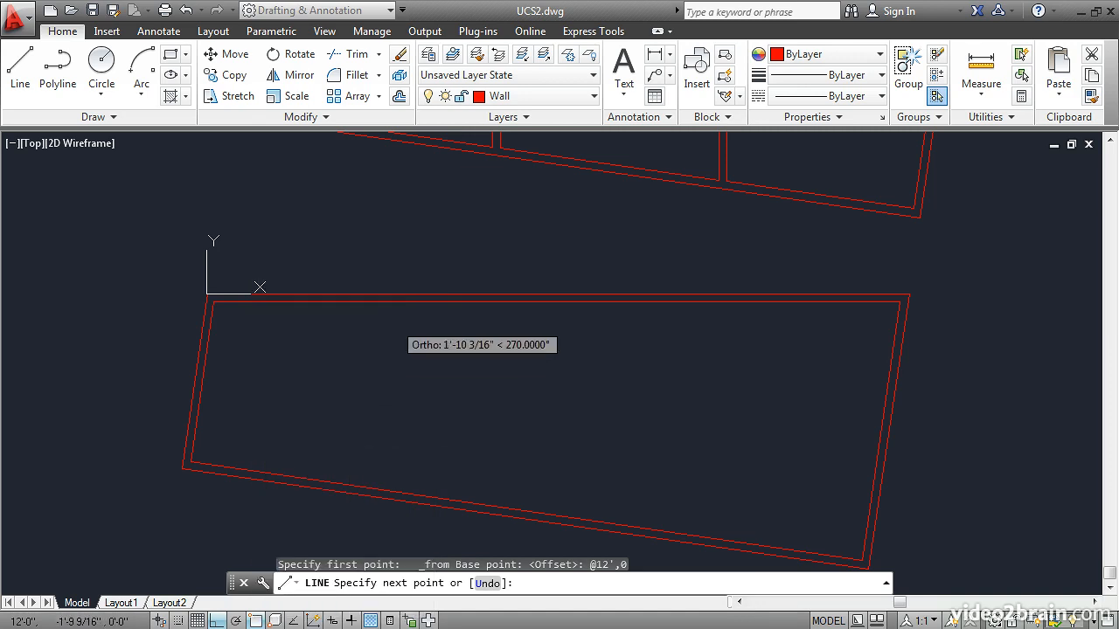
click(395, 303)
key(Return)
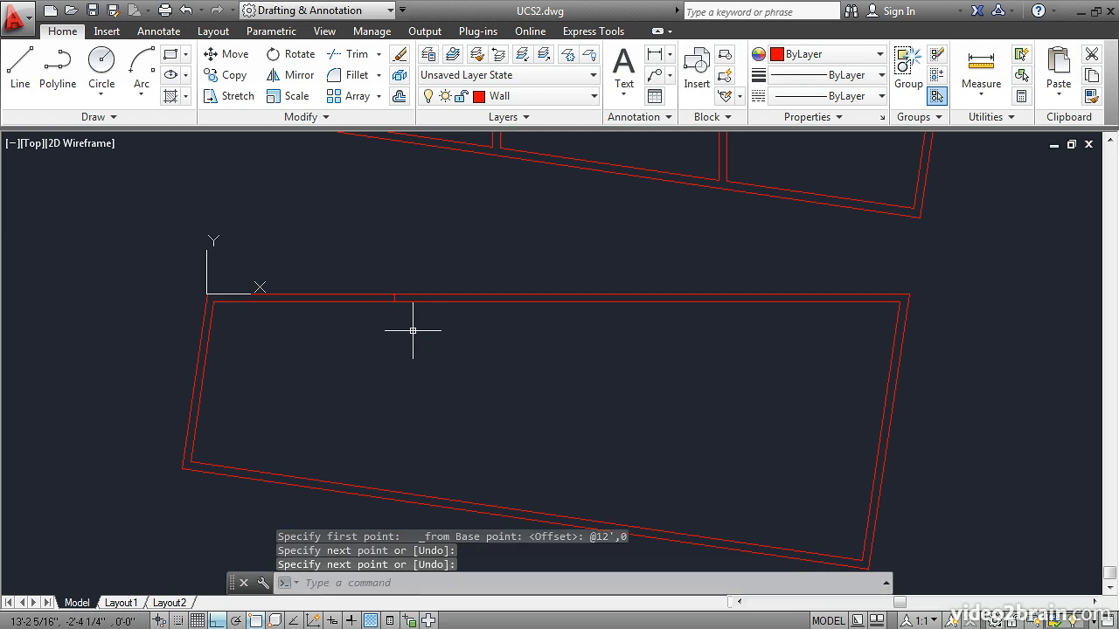
Offset the short jamb line 2'6 to the right to mark the first door opening
scroll(421, 313, down, 2)
scroll(422, 313, up, 6)
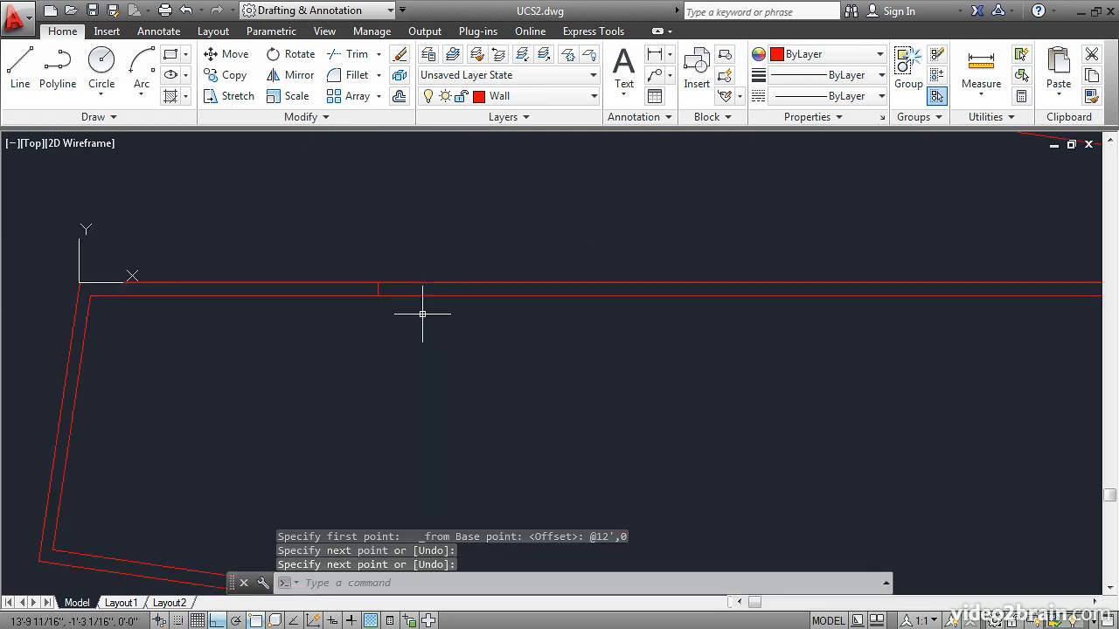
scroll(422, 313, up, 2)
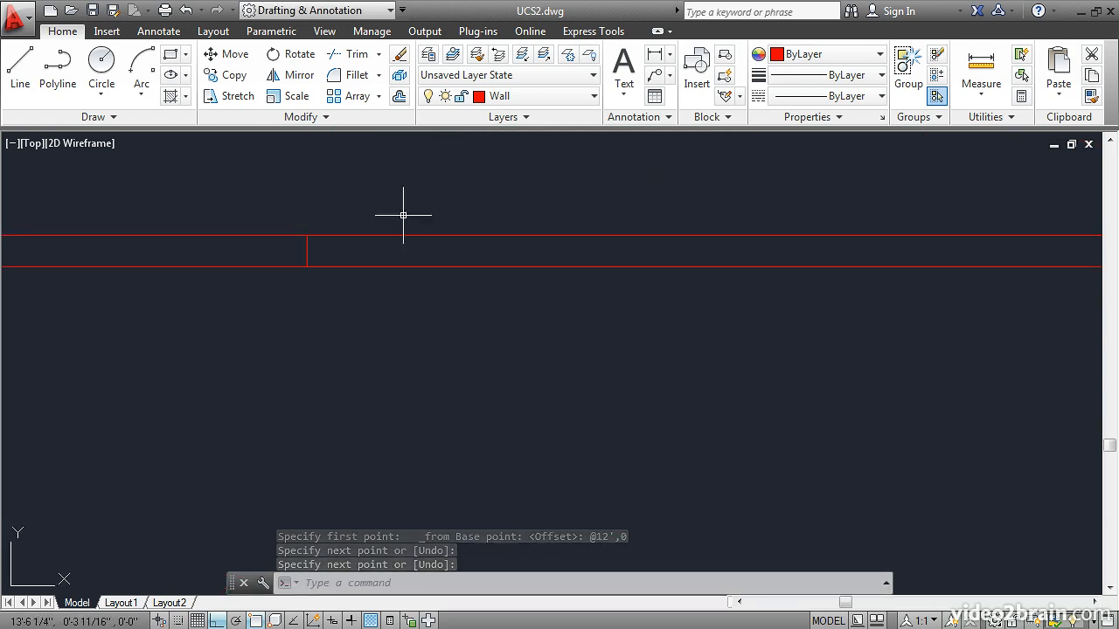
click(399, 97)
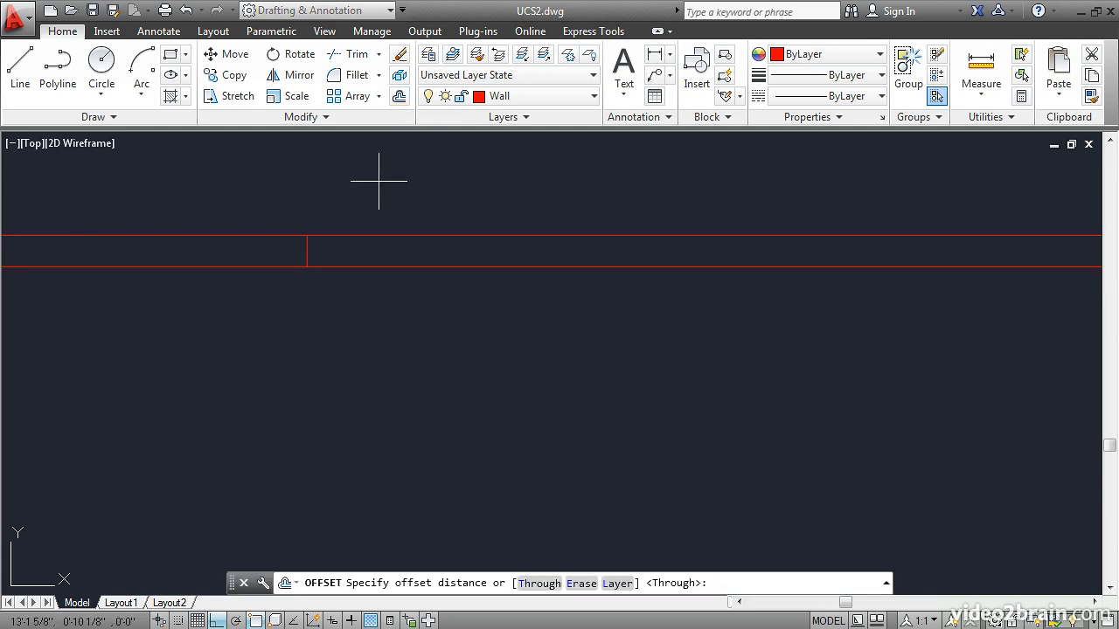
text(2'6)
key(Return)
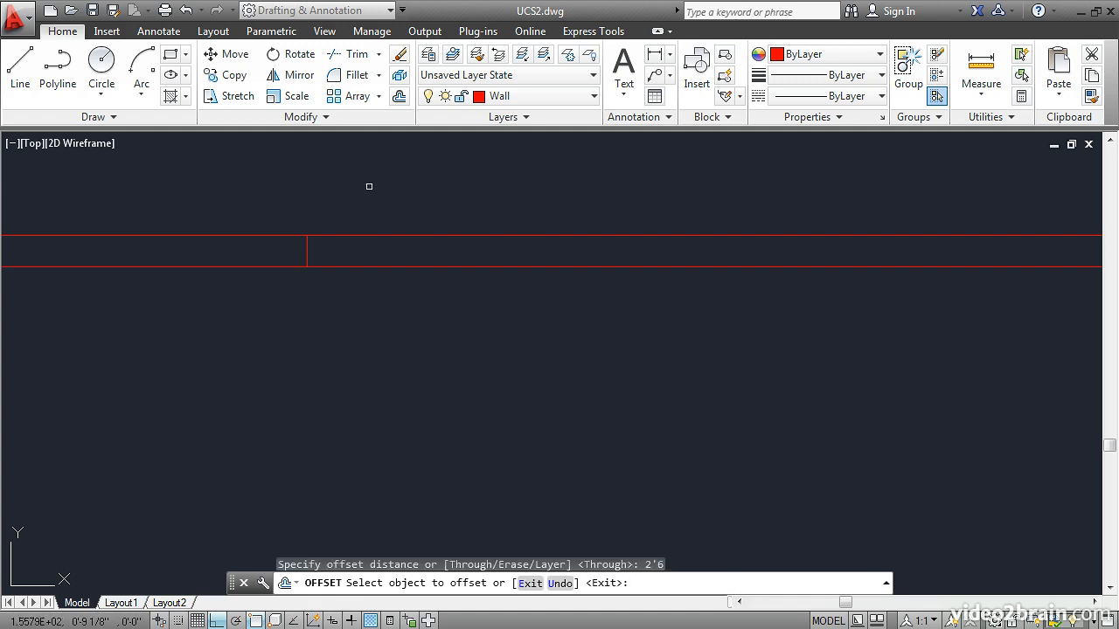
click(306, 250)
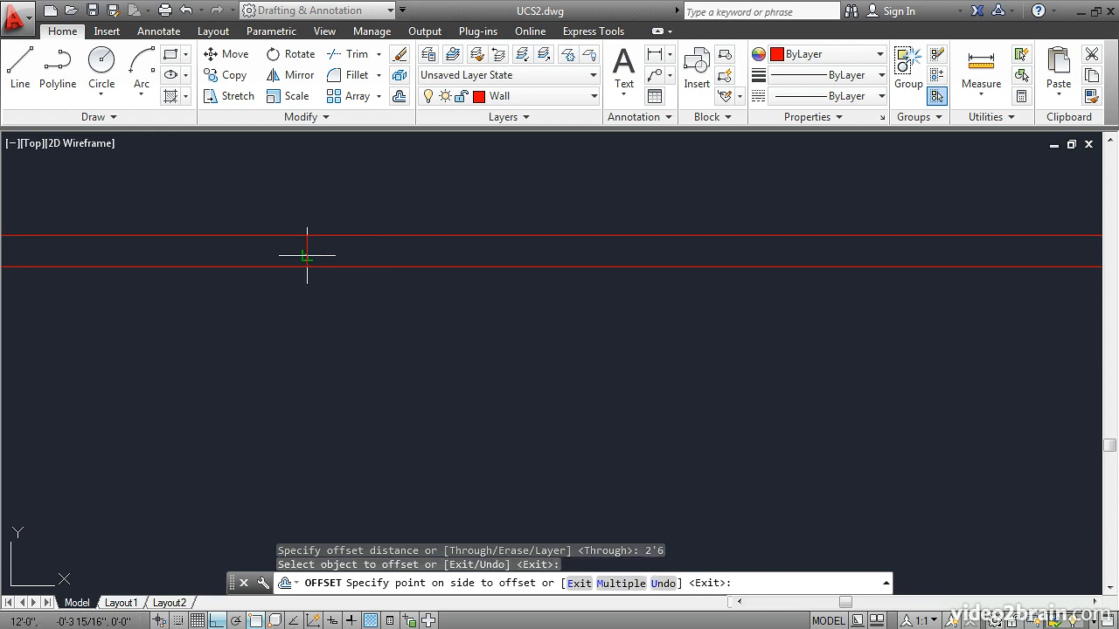
click(413, 254)
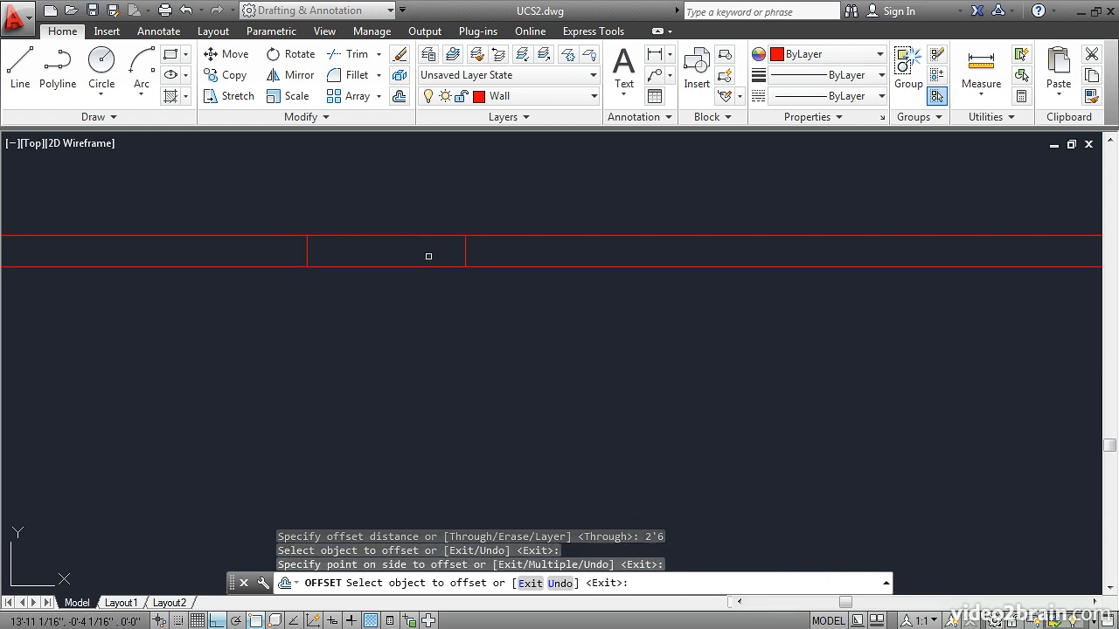
key(Return)
Offset the second jamb line 1'6 to the right to mark the wall piece between the doors
key(Return)
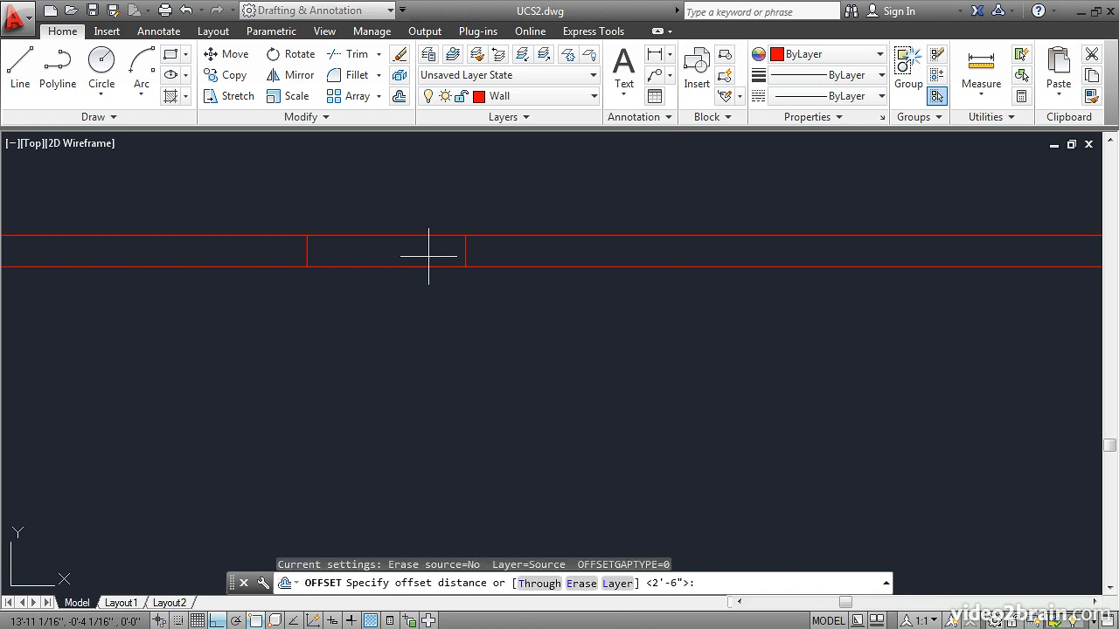
text(1'6)
key(Return)
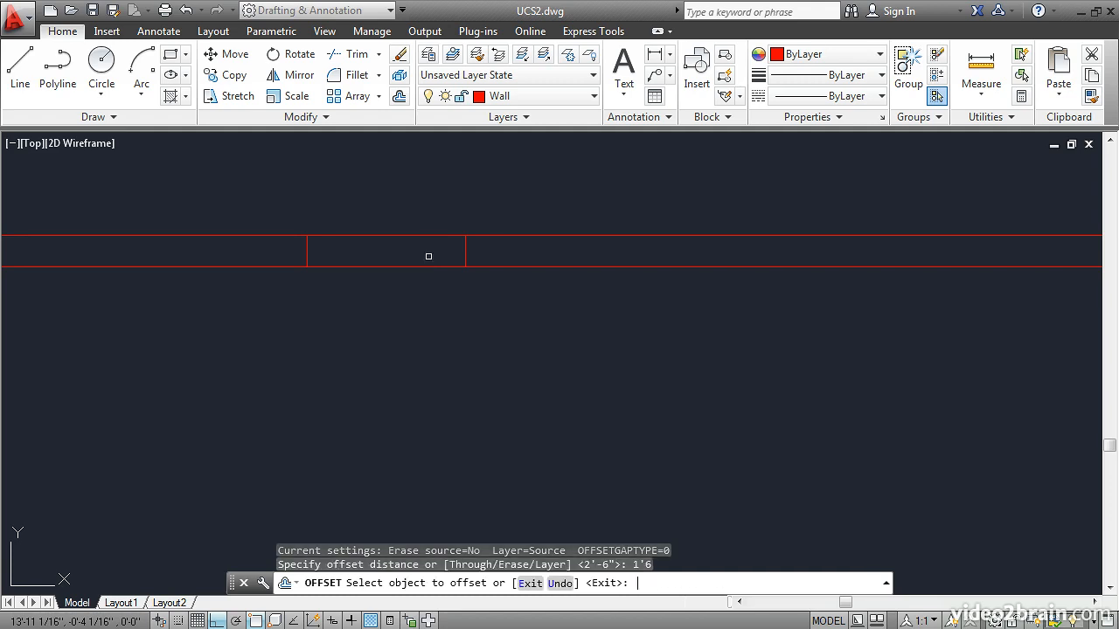
click(466, 252)
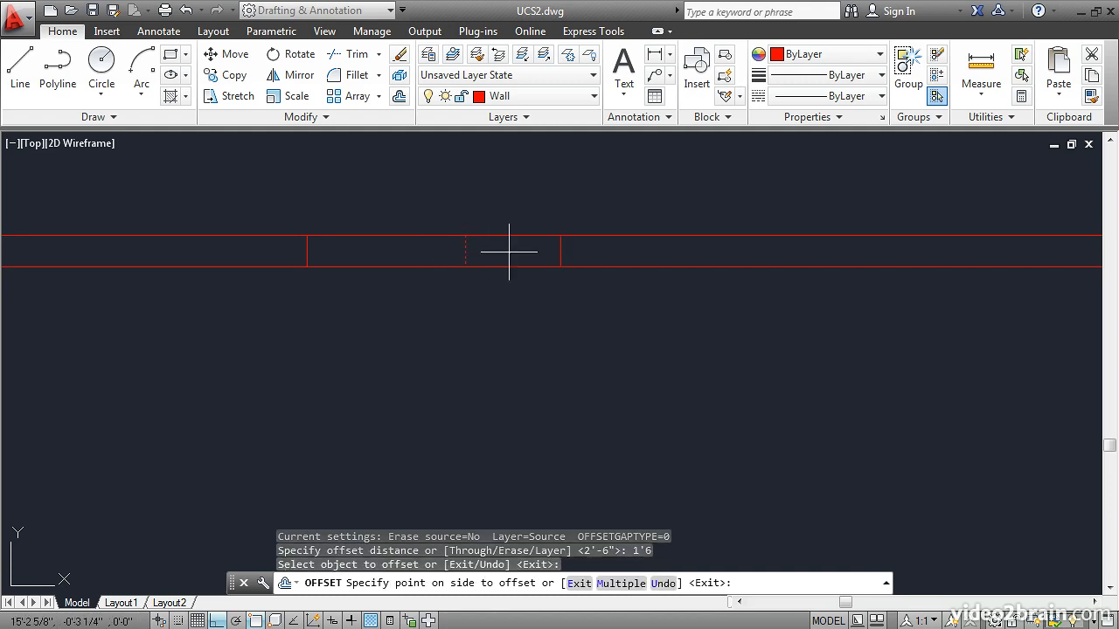
click(577, 250)
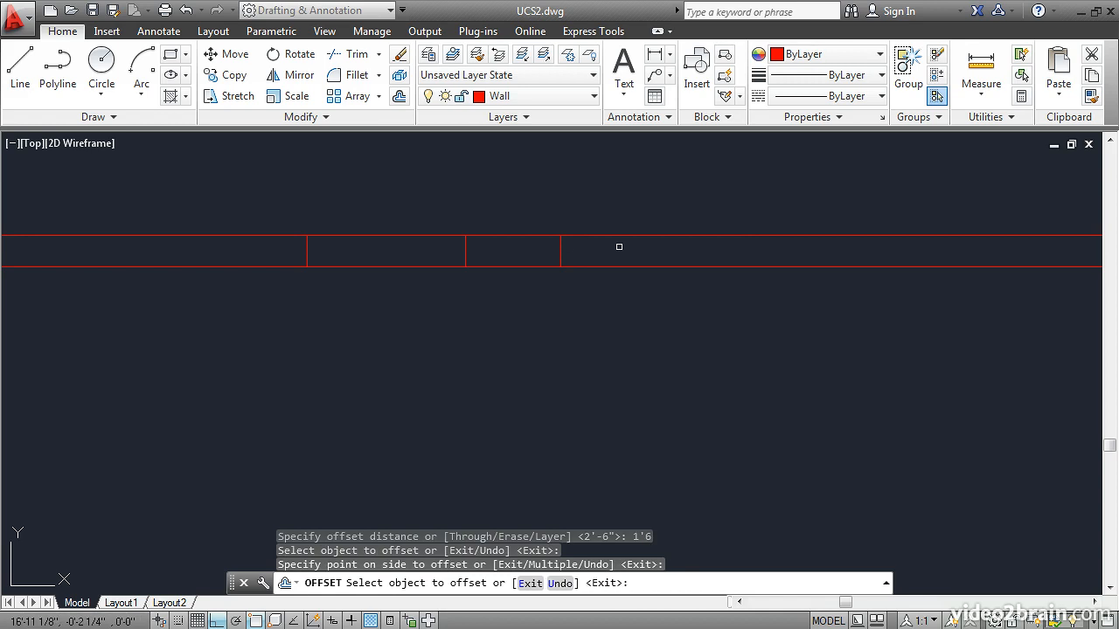
key(Return)
Offset the third jamb line 2'6 to the right to mark the second door opening
key(Return)
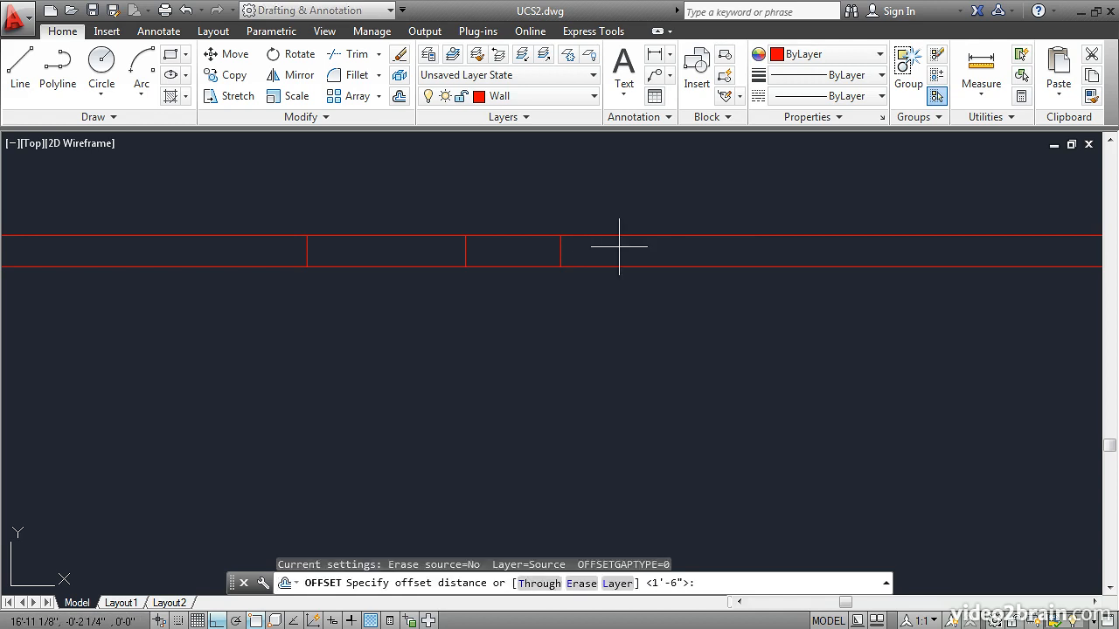
text(2'6)
key(Return)
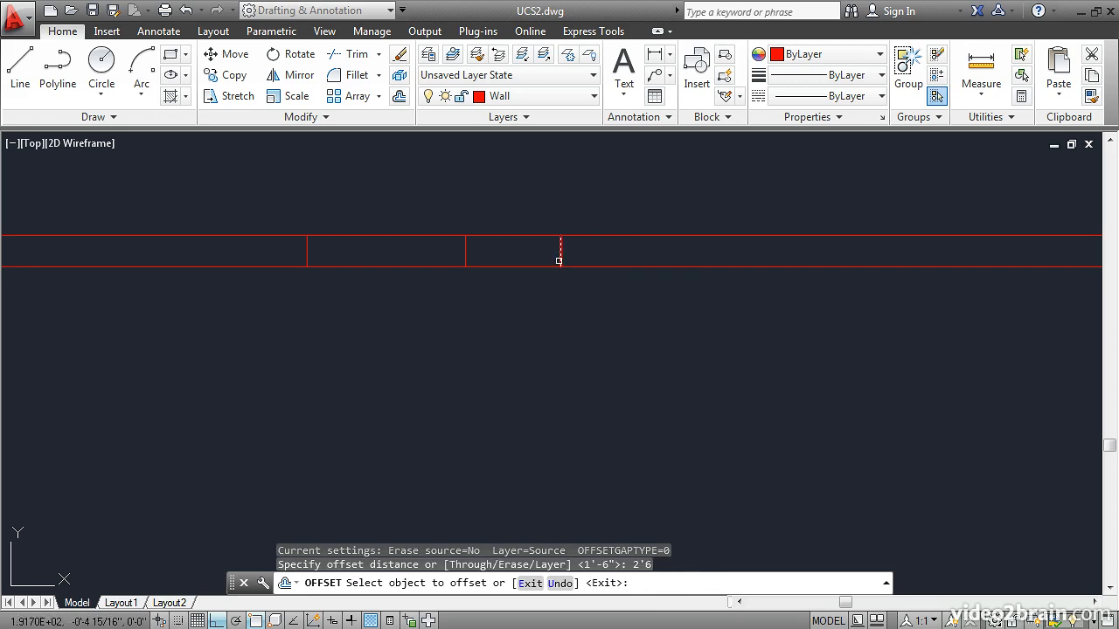
click(561, 252)
click(663, 252)
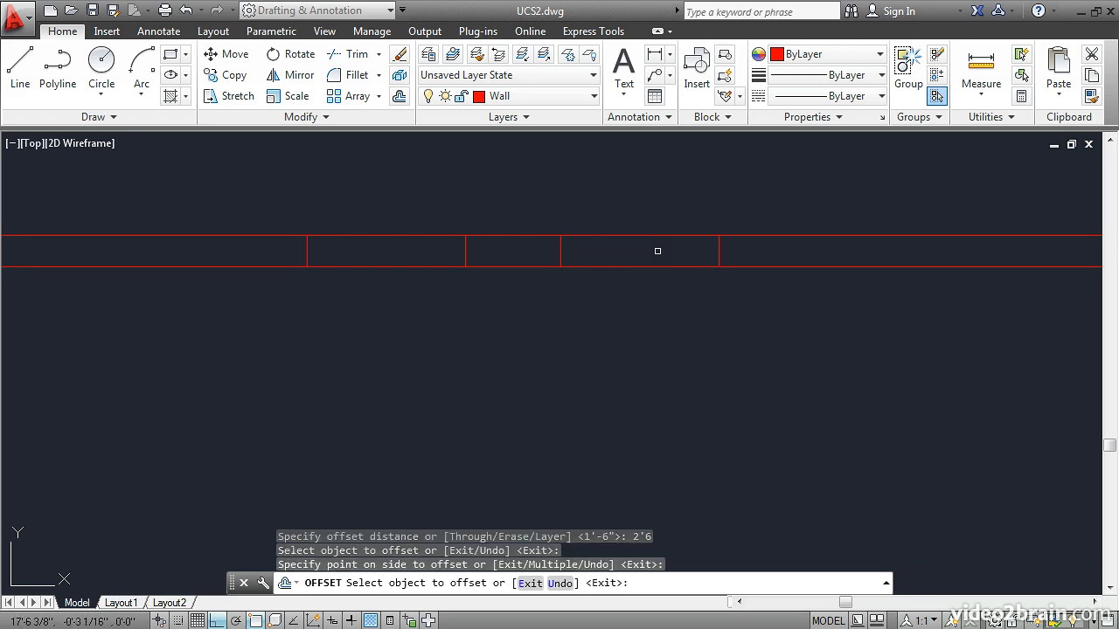
key(Return)
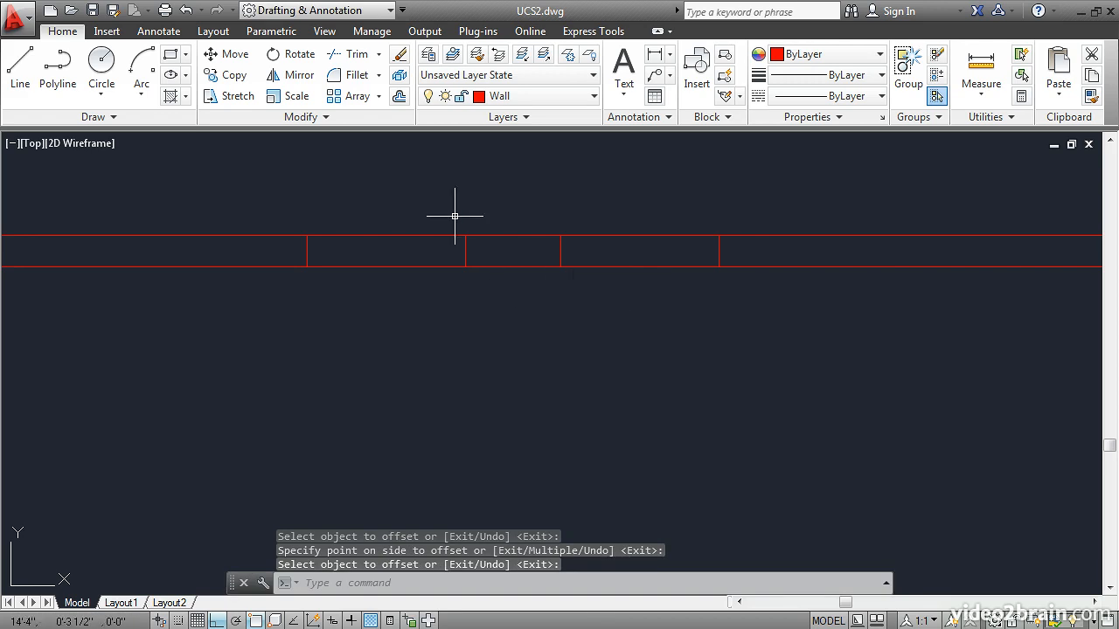
Trim the inner and outer wall lines between the jambs to open both doorways, using all objects as cutting edges
click(355, 56)
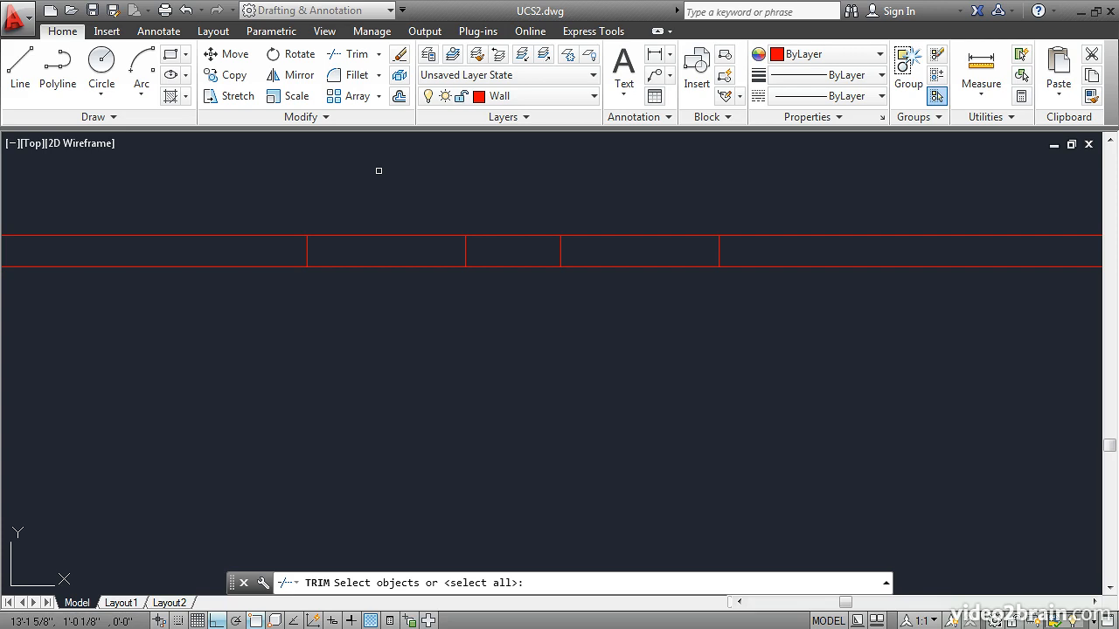
key(Return)
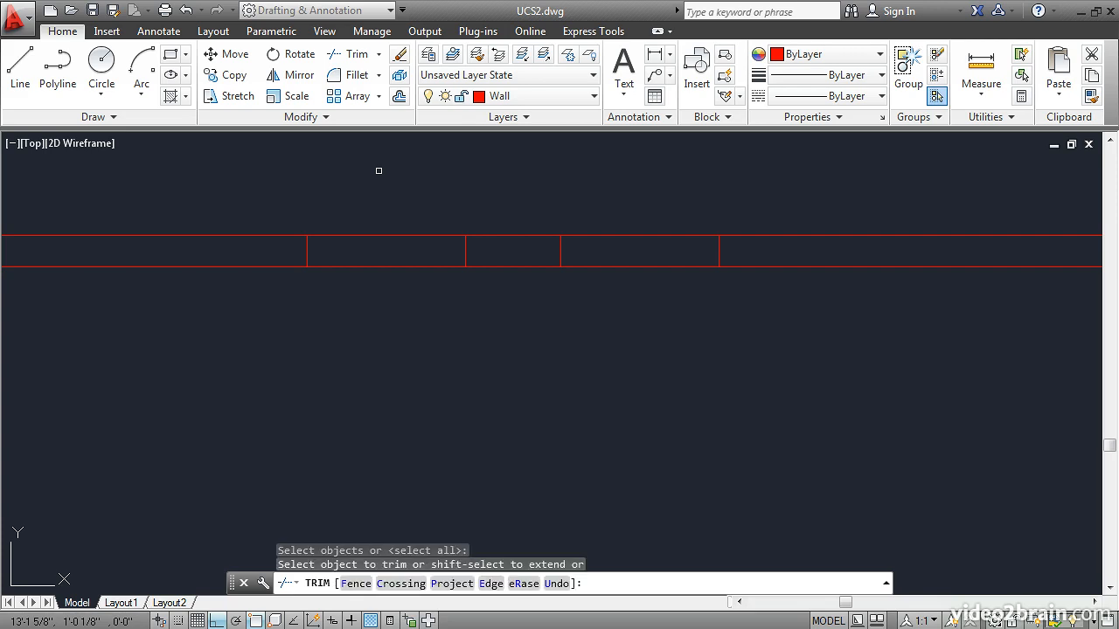
click(410, 266)
click(410, 234)
click(581, 236)
click(586, 266)
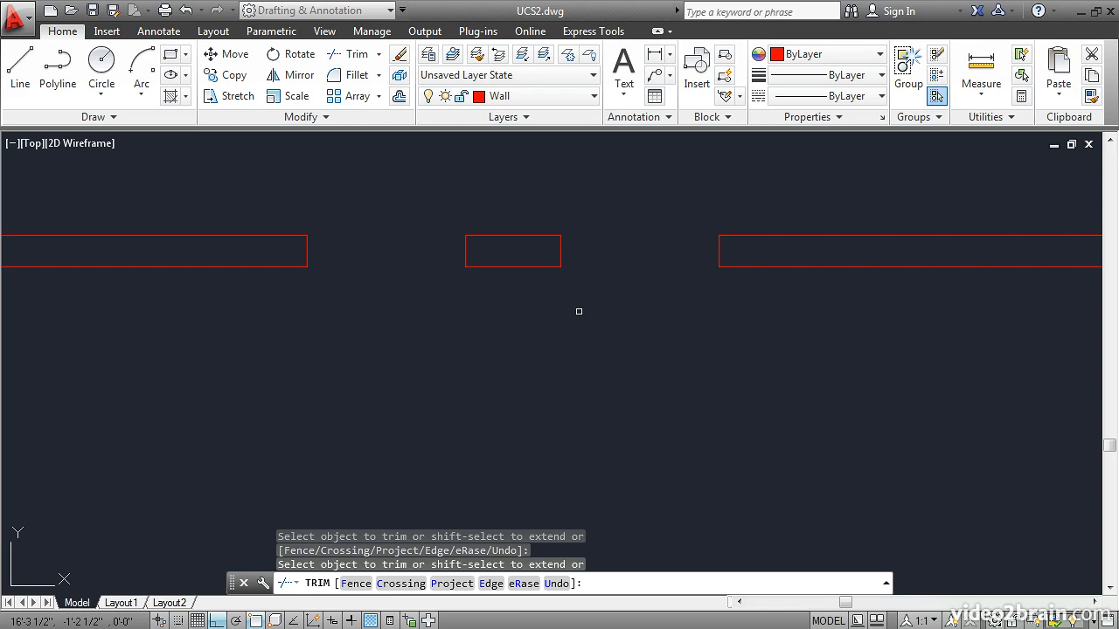
key(Return)
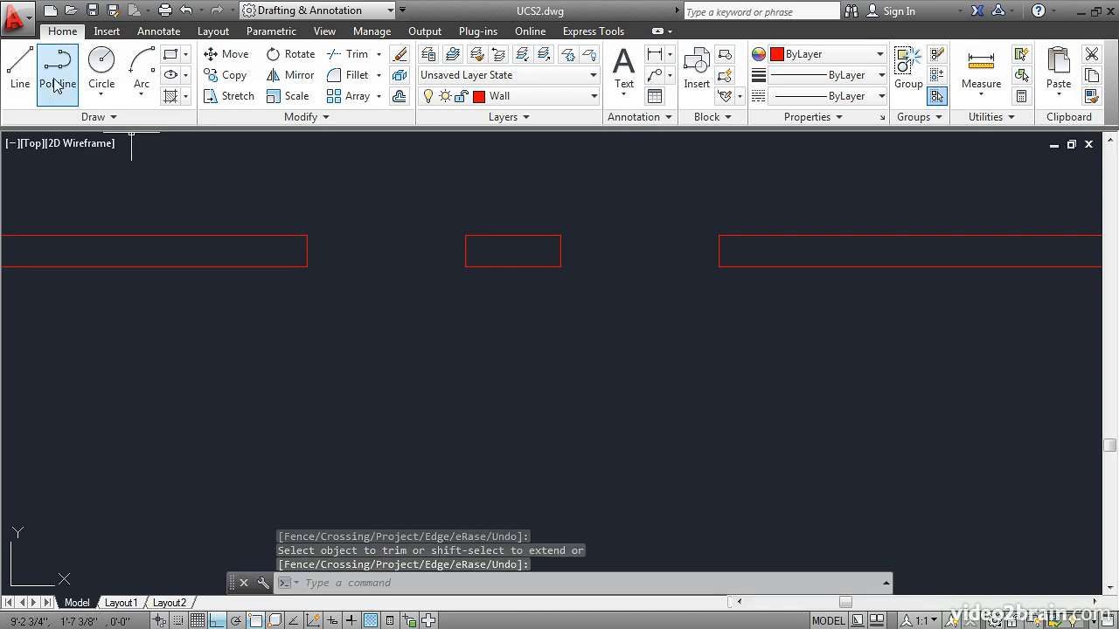
Draw a line about 2'-9" straight down, starting 3" right of the midpoint of the lower edge of the wall piece between the doorways
click(20, 63)
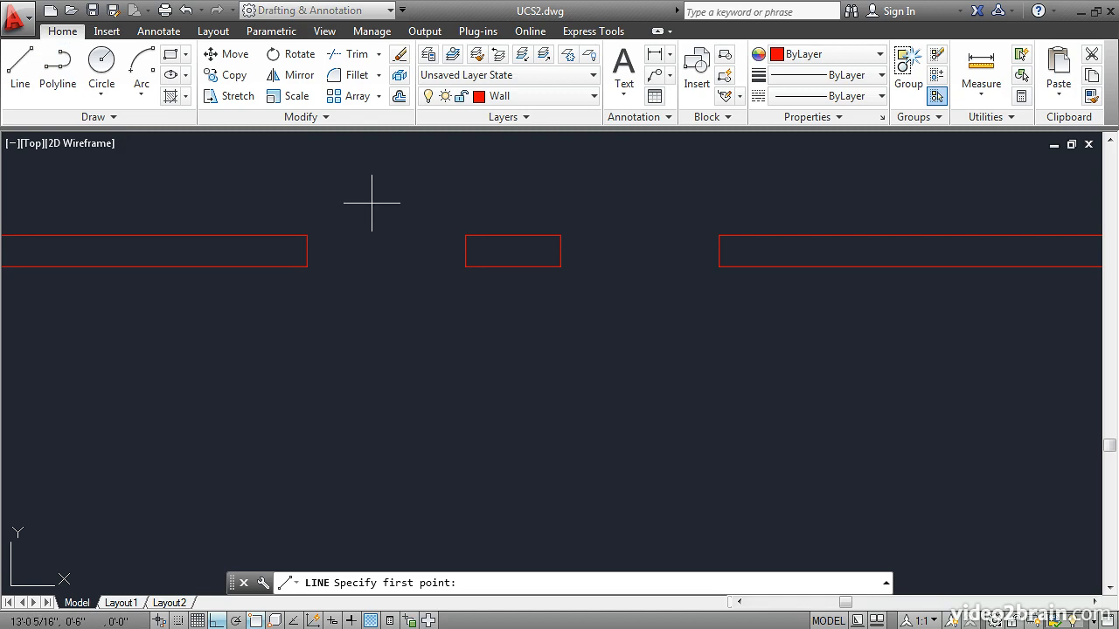
shift+right_click(512, 290)
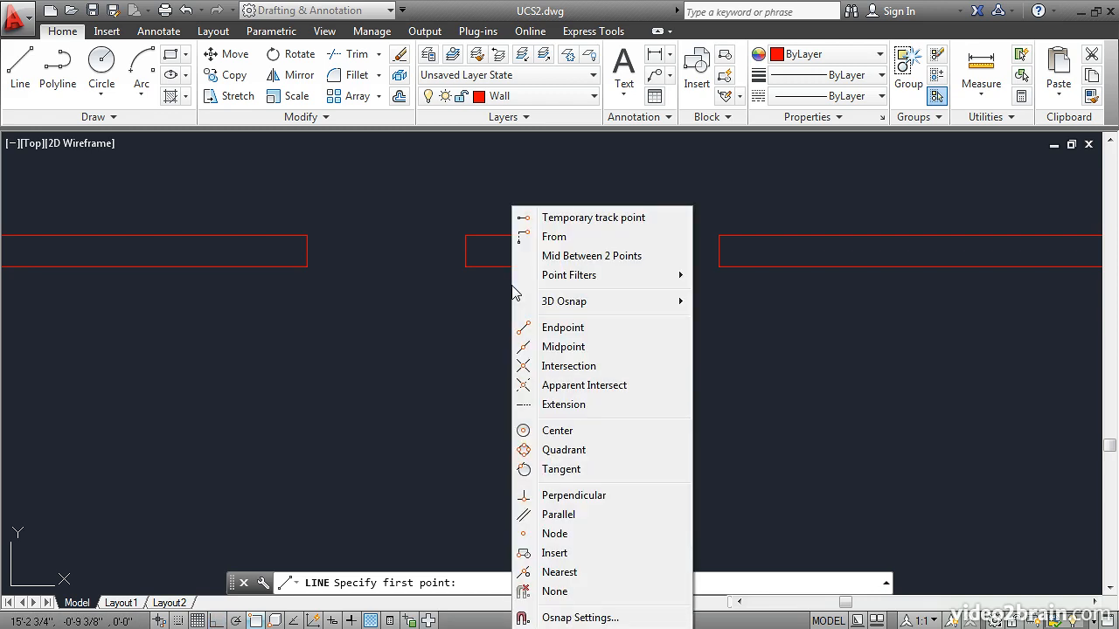
click(565, 237)
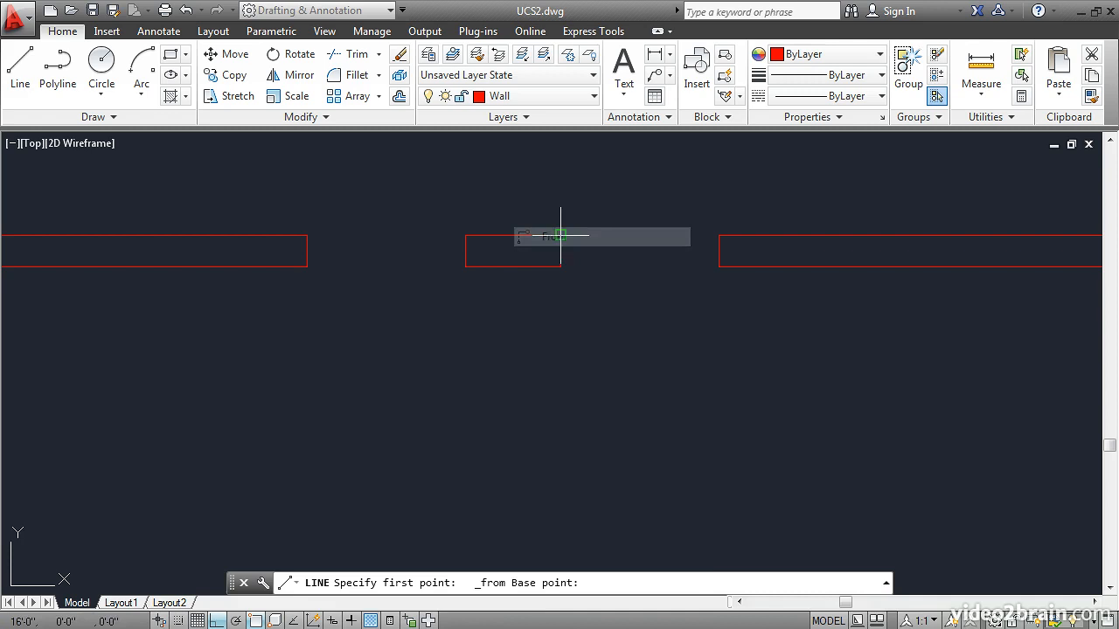
click(513, 266)
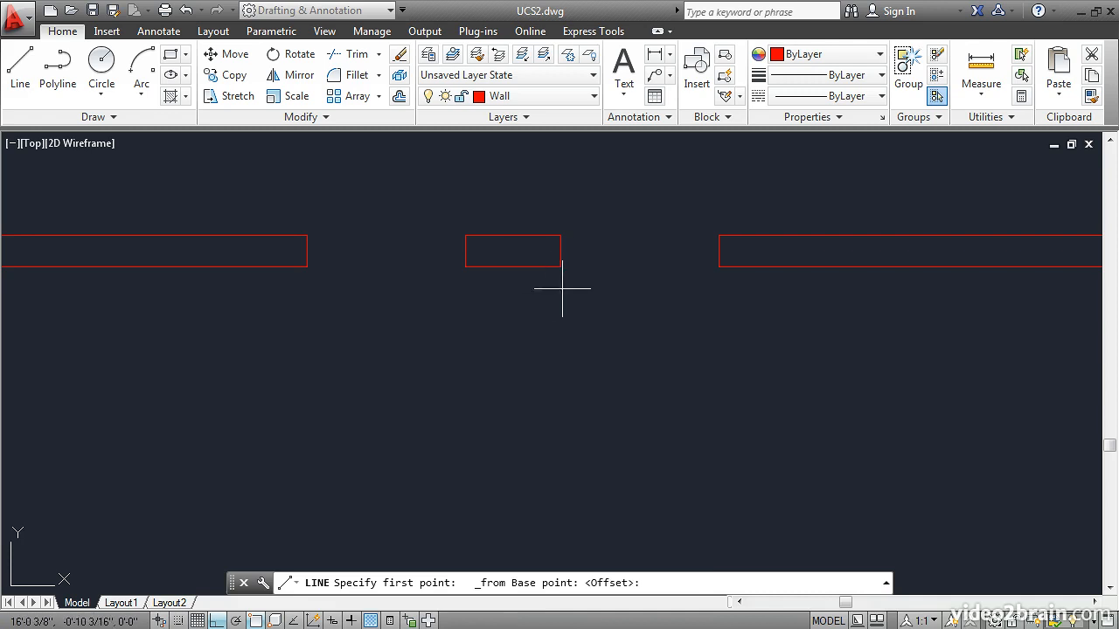
text(@3,0)
key(Return)
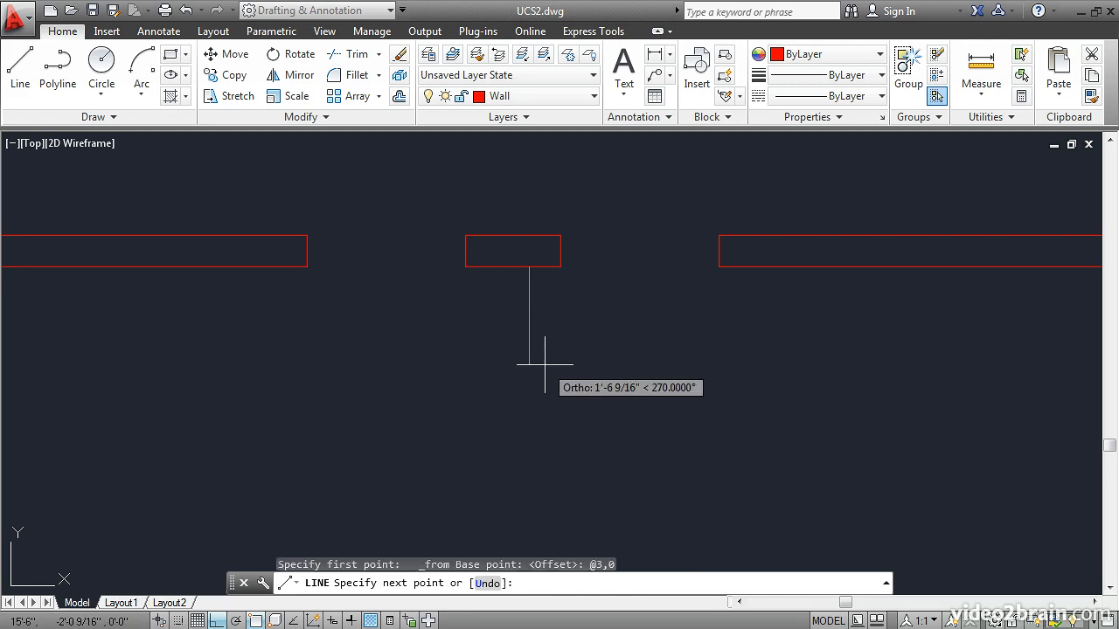
scroll(544, 365, down, 2)
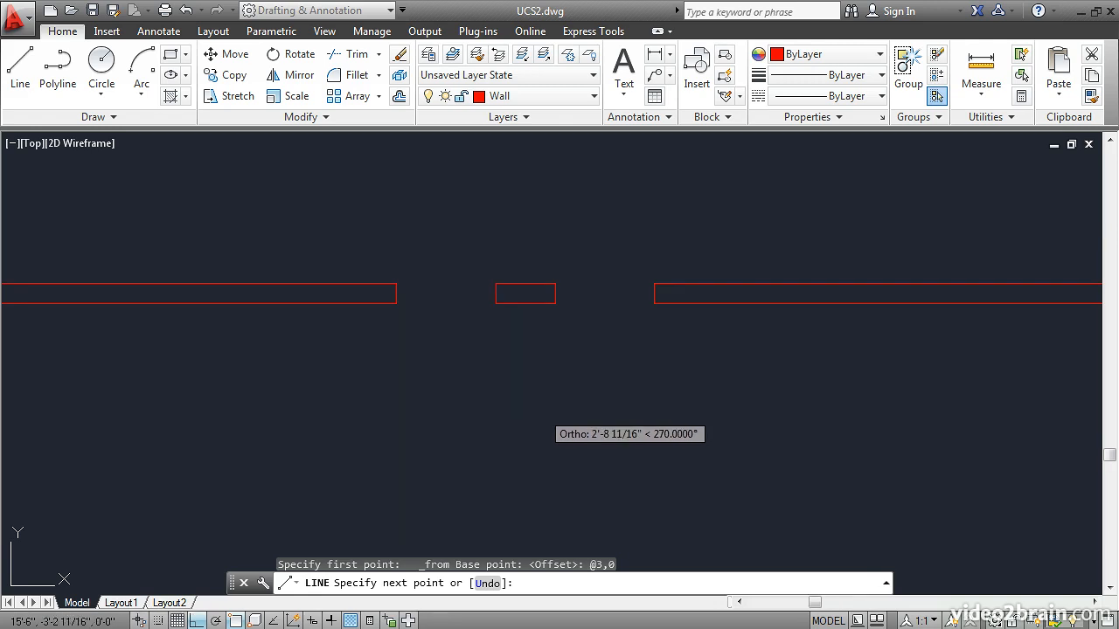
click(541, 410)
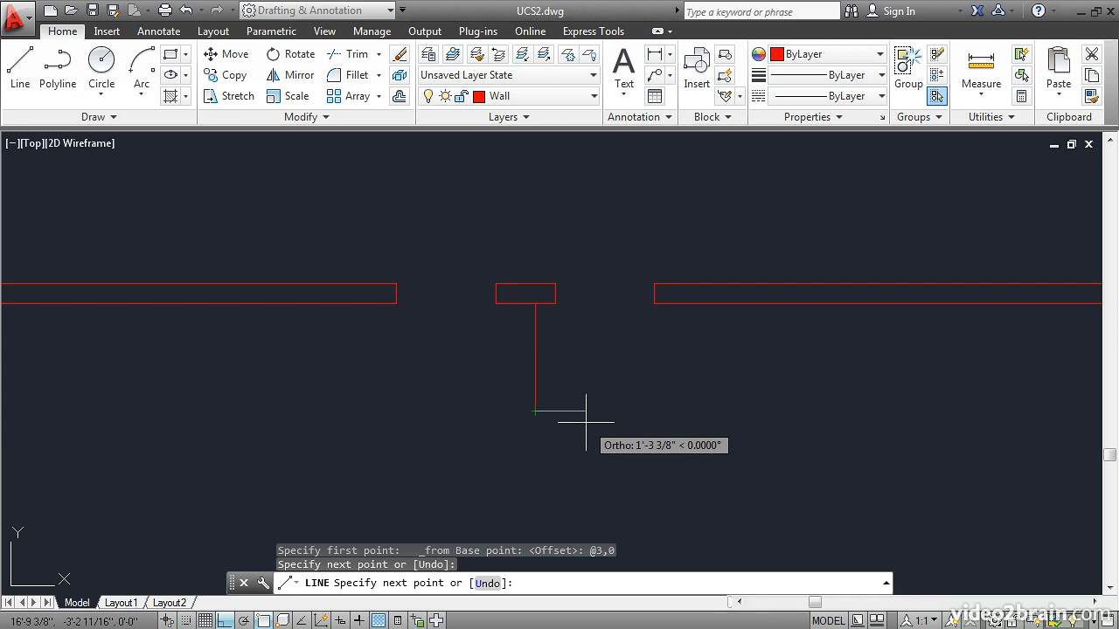
key(Return)
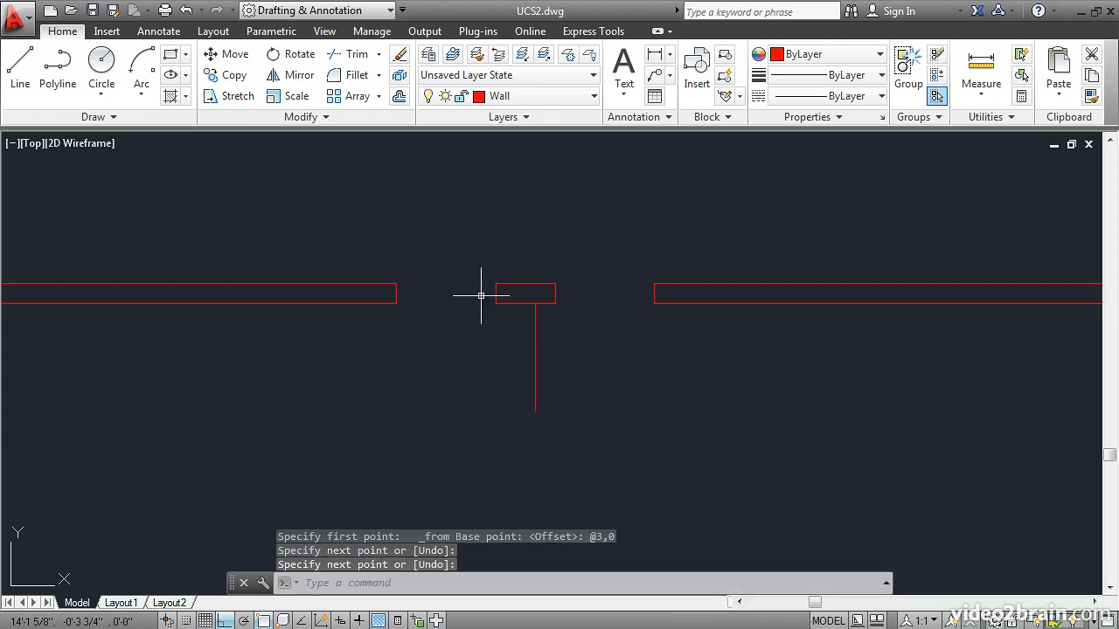
Offset the new vertical line 6" to the left to form the interior wall's second face
click(399, 97)
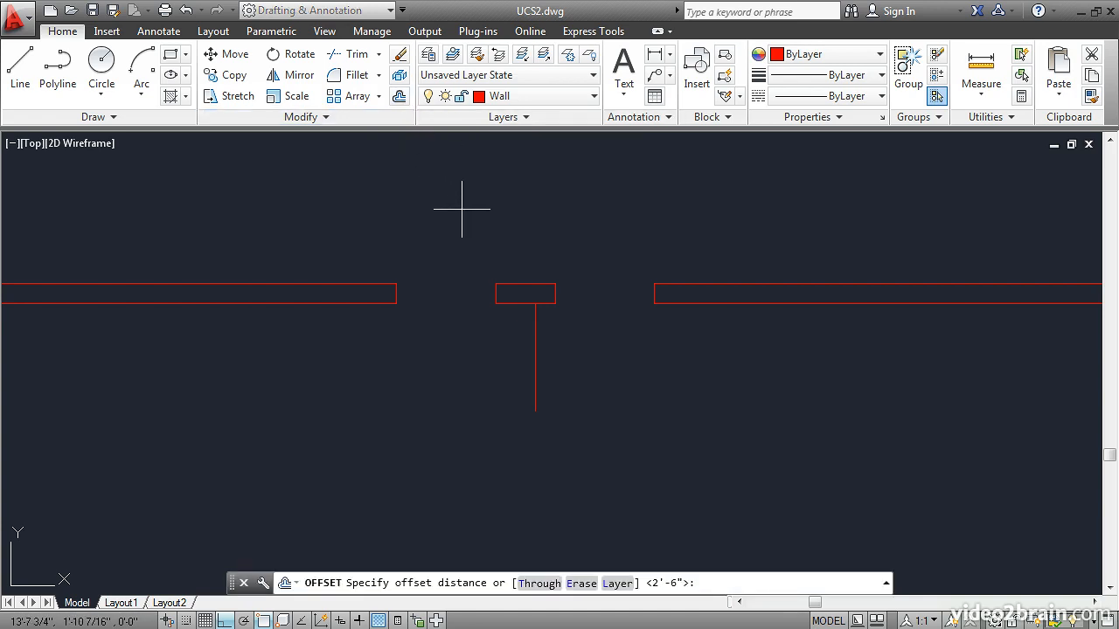
text(6)
key(Return)
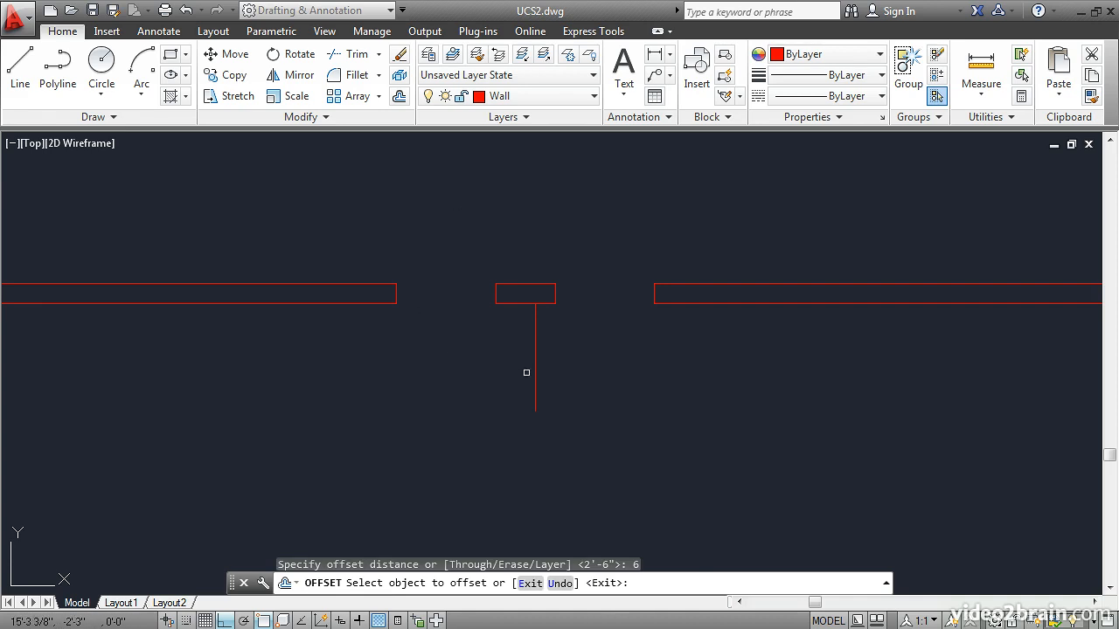
click(534, 374)
click(402, 375)
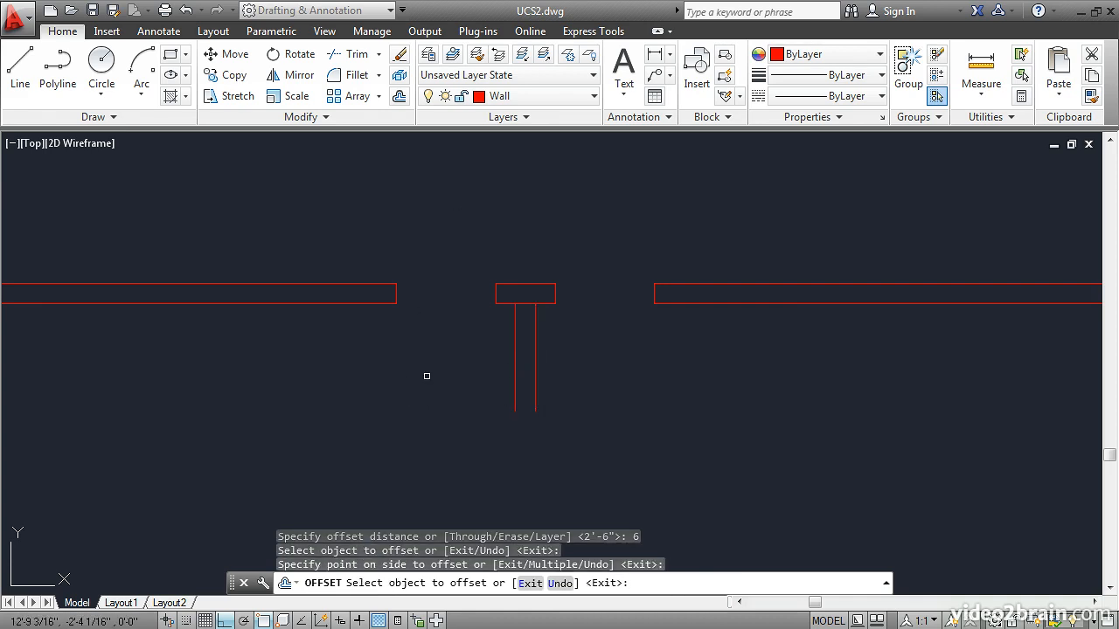
key(Return)
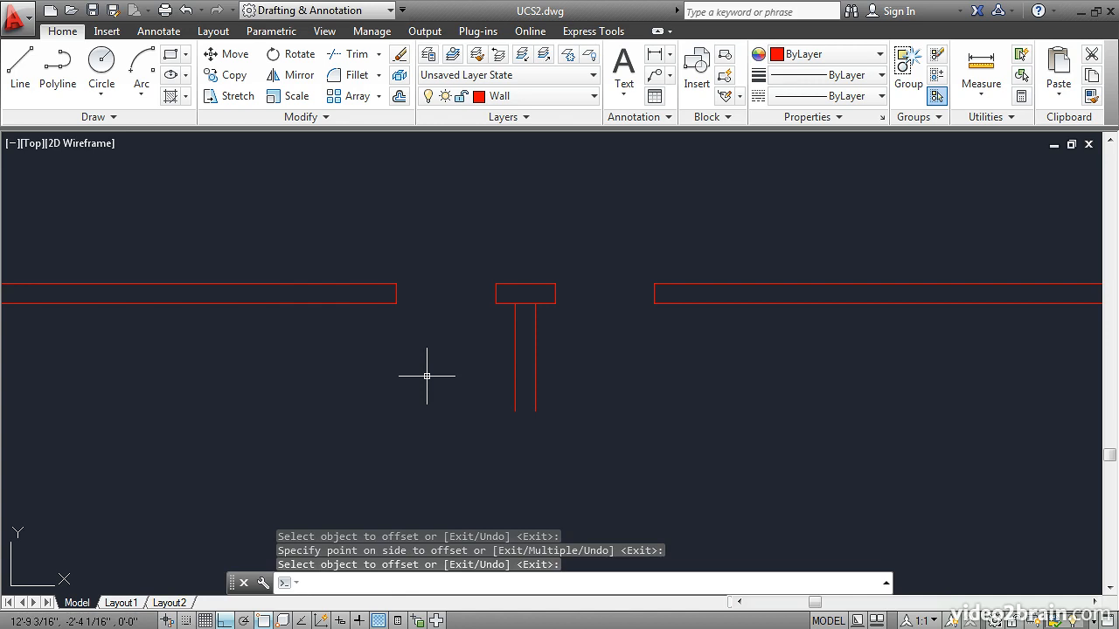
Extend both interior wall lines to the slanted lower wall and trim the wall lines between them at both ends, using all objects as edges
scroll(475, 349, down, 4)
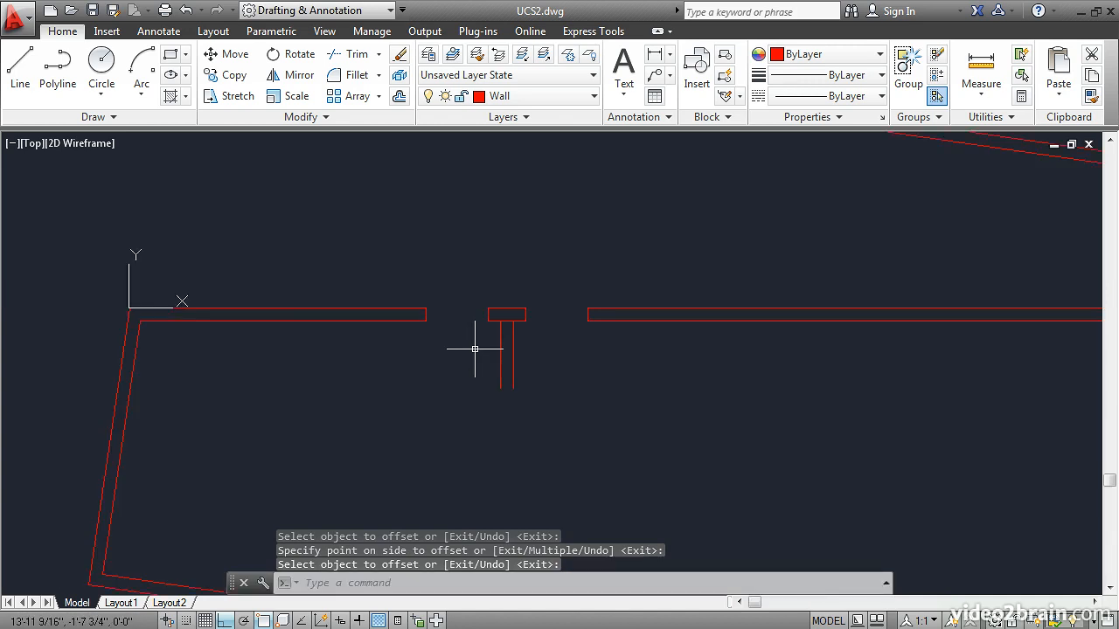
mouse_move(474, 350)
middle_down()
mouse_move(451, 297)
mouse_move(457, 280)
middle_up()
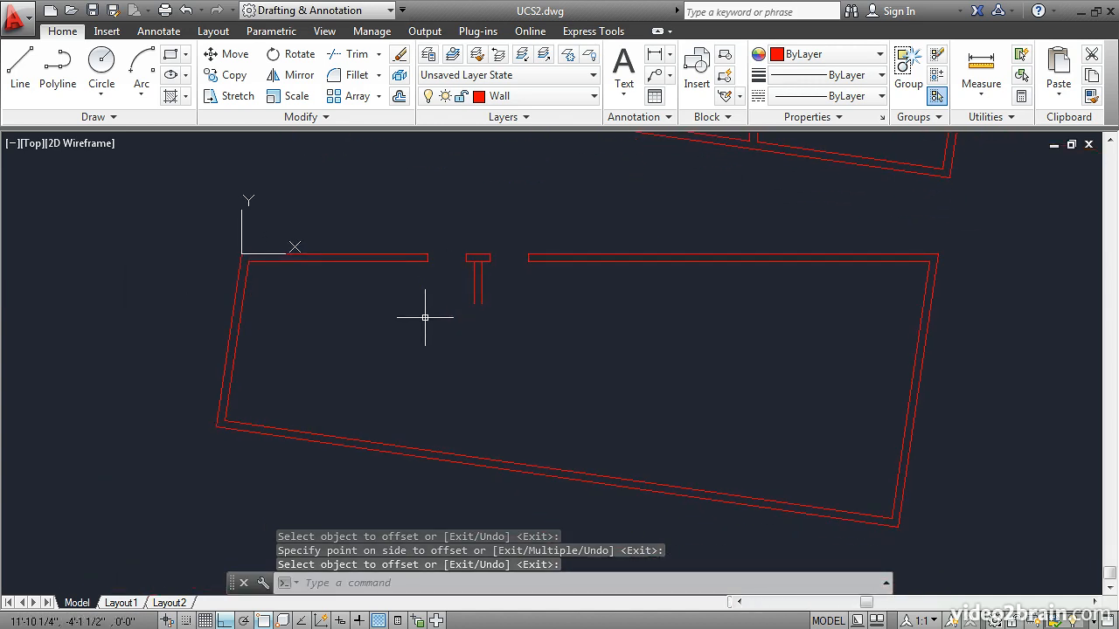
click(355, 53)
key(Return)
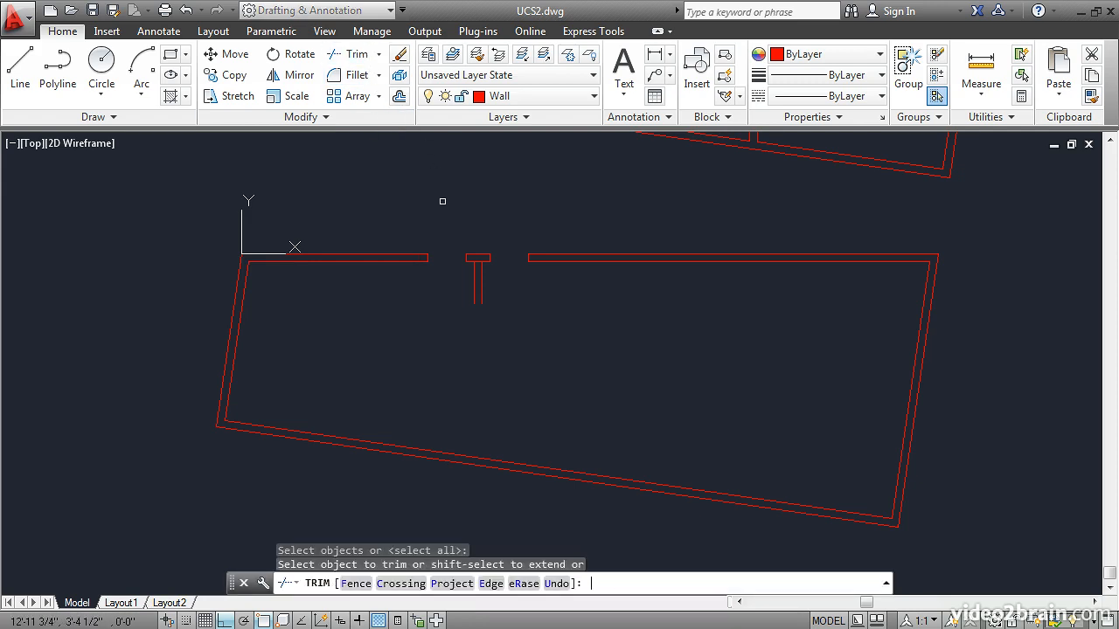
click(478, 261)
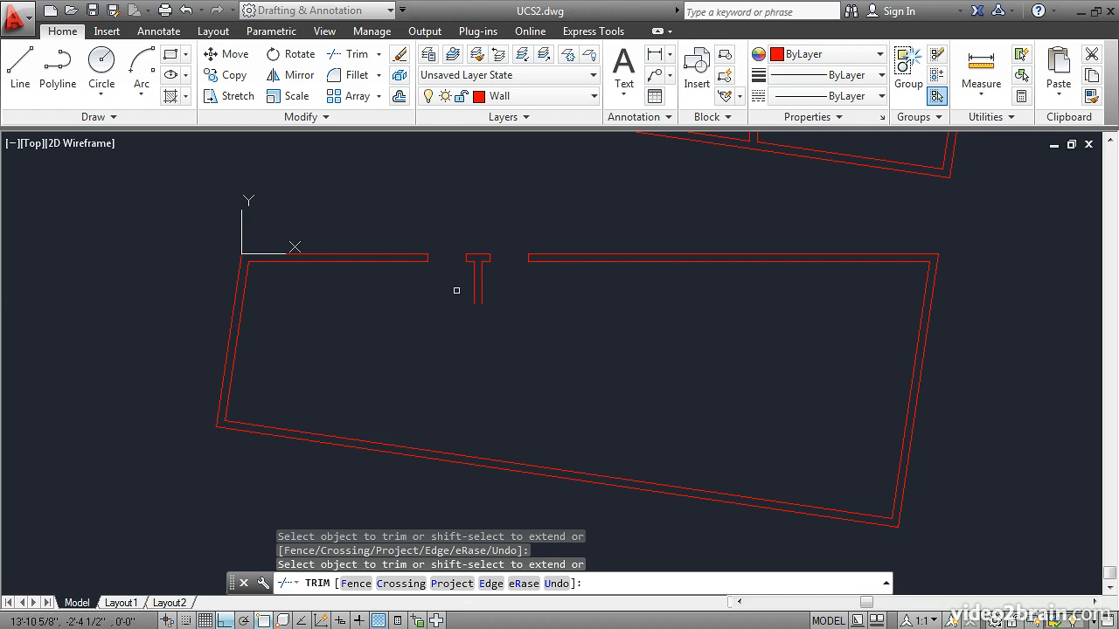
shift+click(473, 296)
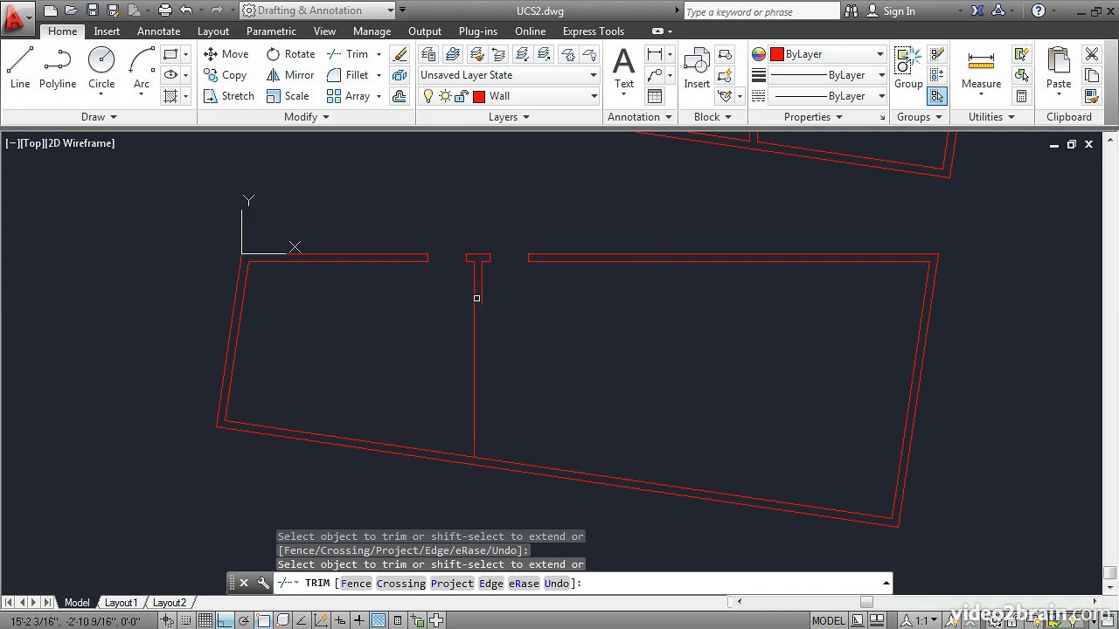
shift+click(482, 298)
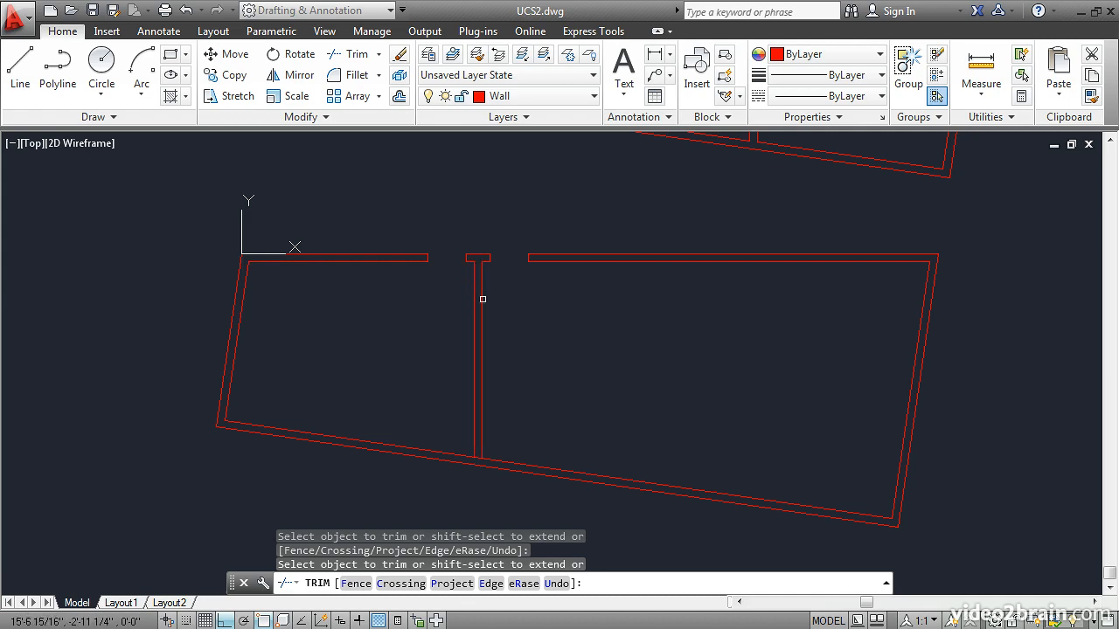
click(479, 458)
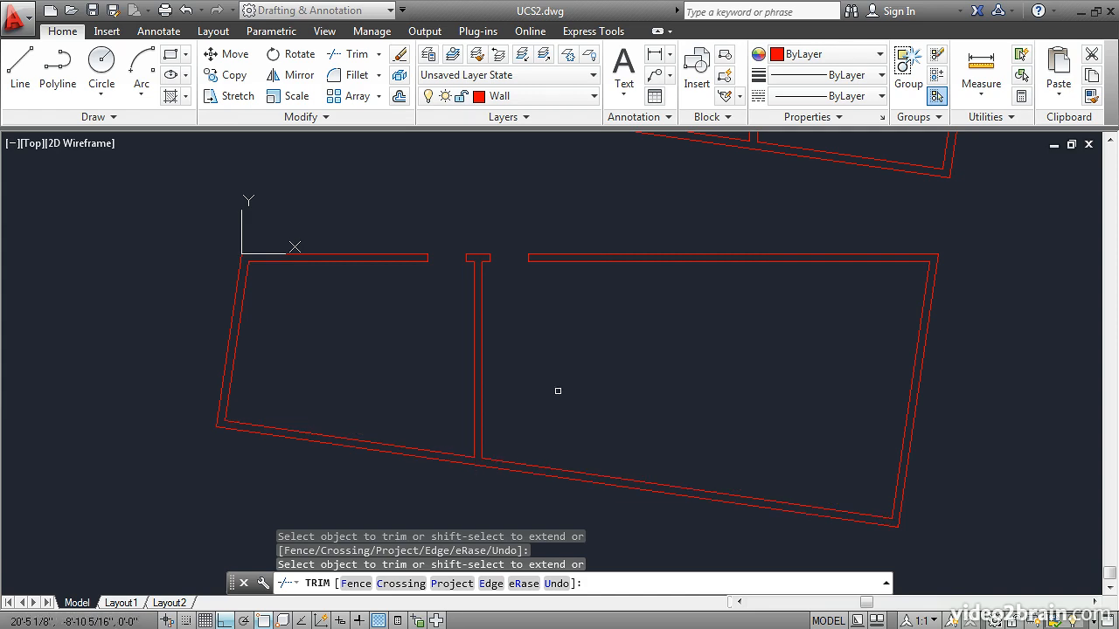
key(Return)
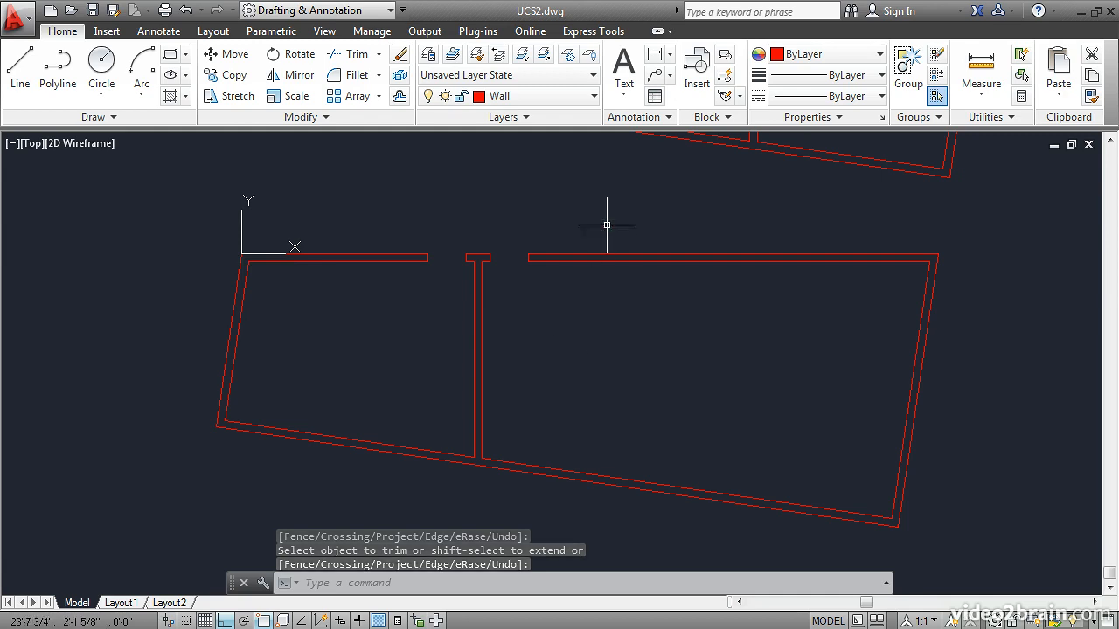
Examine the dimensioned upper plan for the position of the third door and the second interior wall
middle_drag(610, 172, 562, 430)
middle_drag(603, 259, 549, 337)
scroll(574, 294, up, 2)
middle_drag(574, 294, 536, 314)
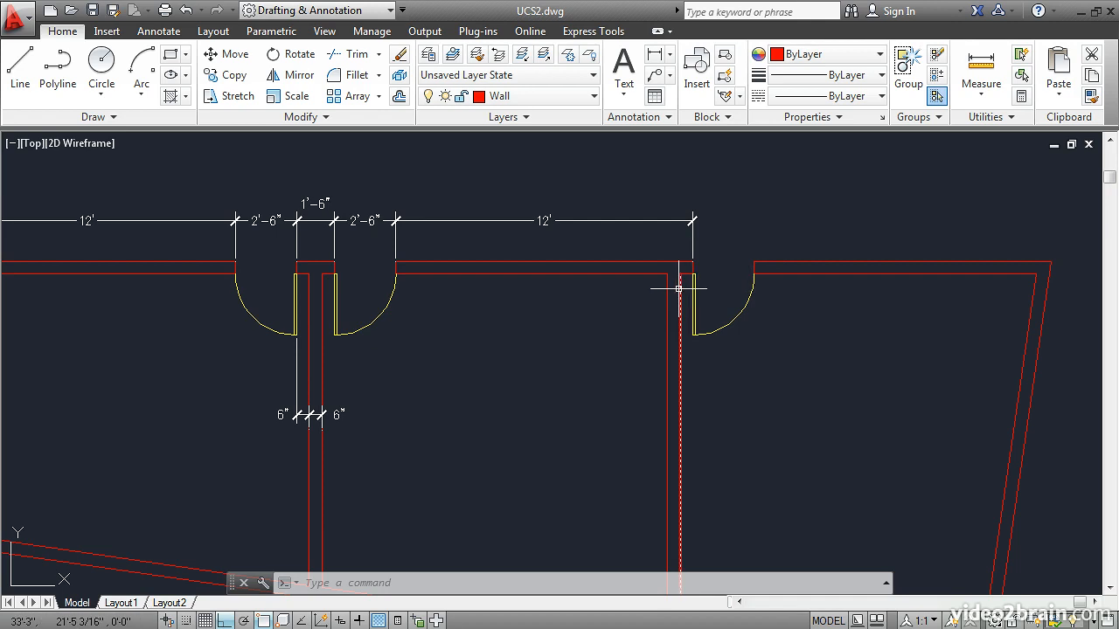
mouse_move(678, 289)
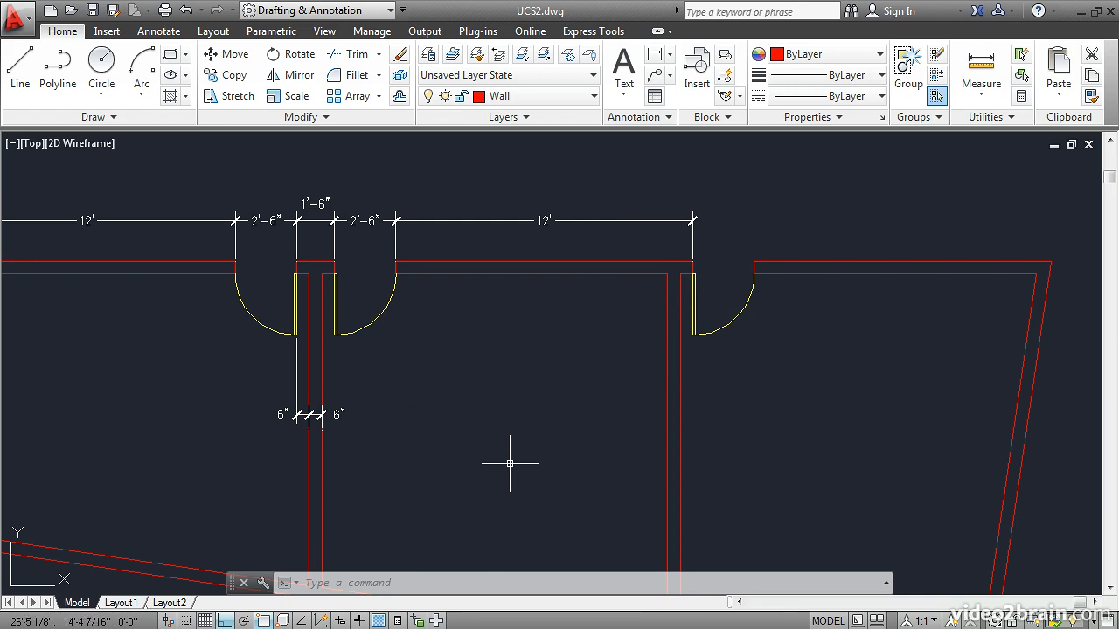
mouse_move(474, 487)
middle_down()
mouse_move(507, 419)
mouse_move(534, 268)
middle_up()
scroll(534, 268, down, 2)
scroll(532, 269, up, 2)
scroll(467, 403, down, 2)
mouse_move(424, 464)
middle_down()
mouse_move(440, 420)
mouse_move(458, 242)
middle_up()
scroll(486, 385, up, 2)
middle_drag(489, 389, 466, 369)
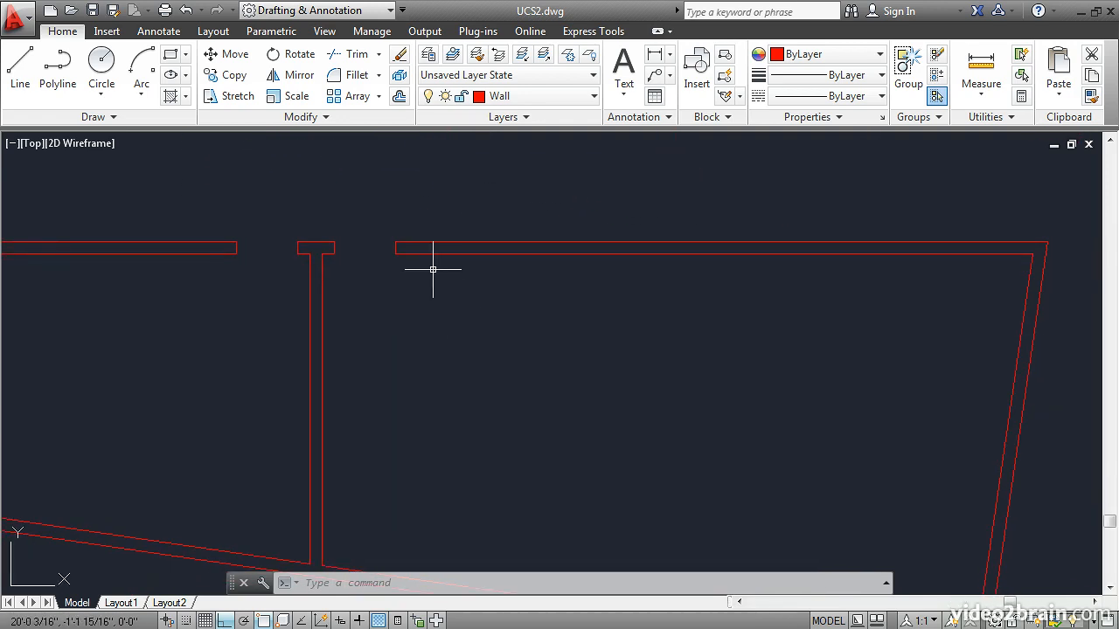
Draw a jamb line across the wall, starting 12' right of the upper corner of the second doorway's right jamb
click(24, 71)
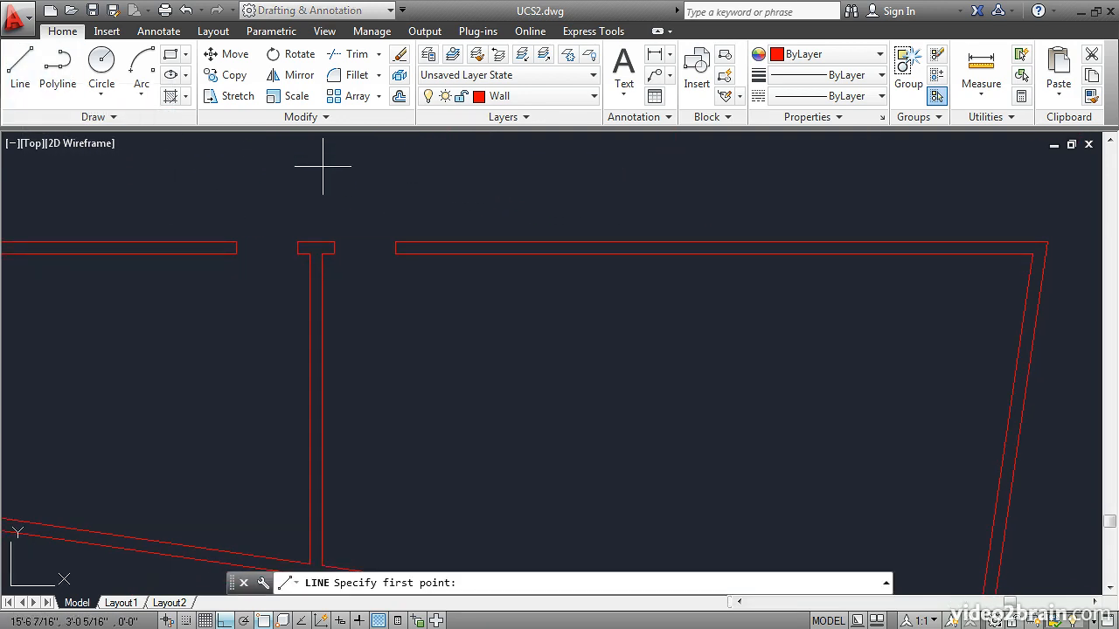
shift+right_click(377, 197)
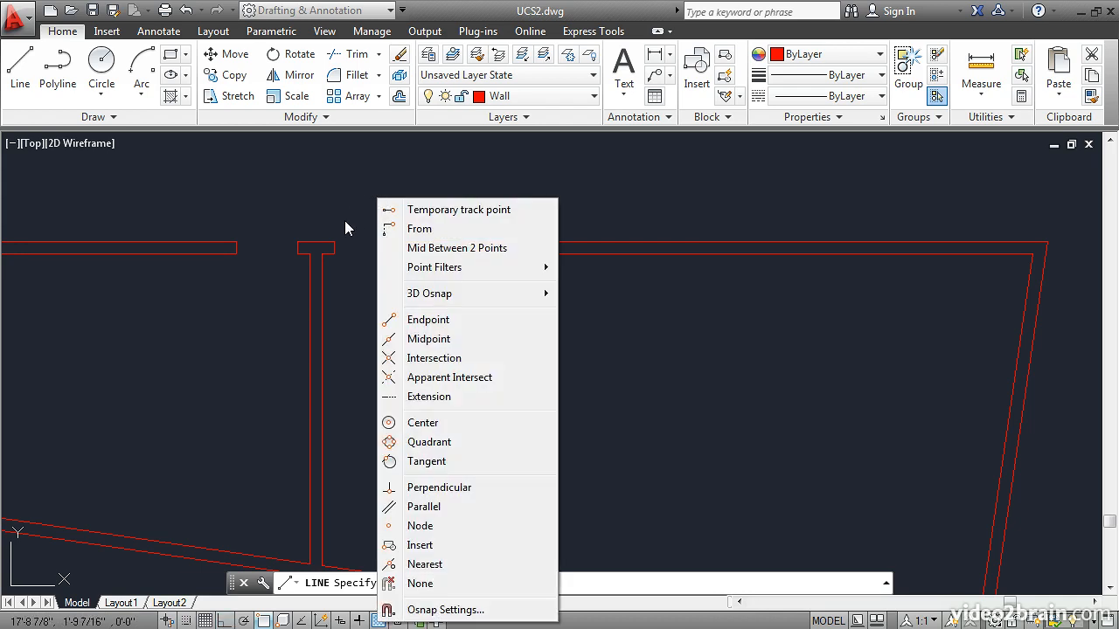
click(409, 229)
click(395, 241)
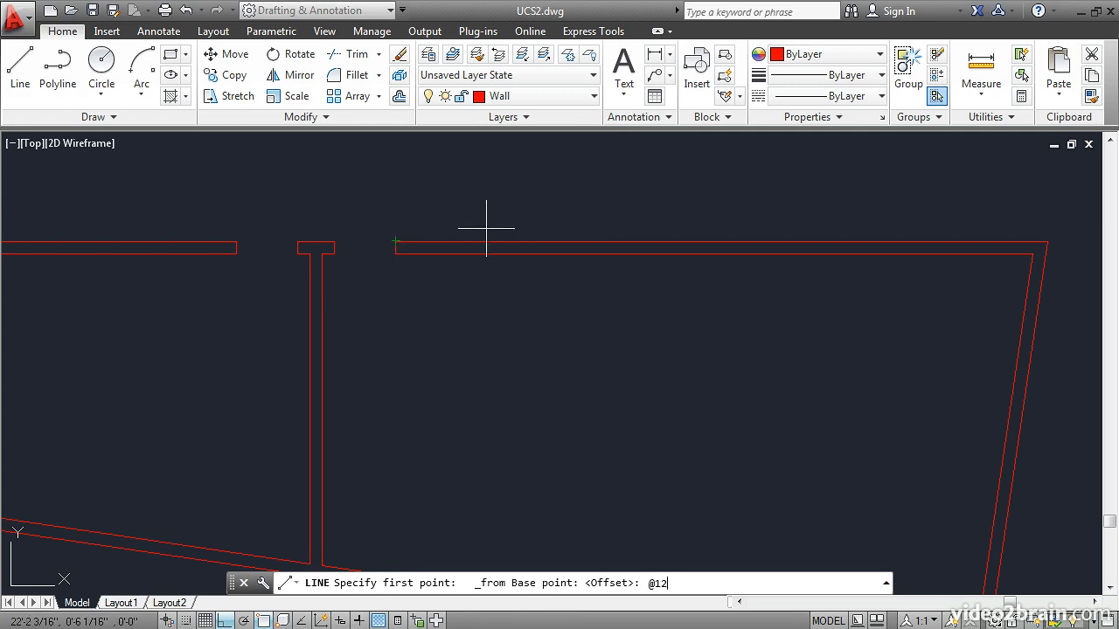
text(@12',0)
key(Return)
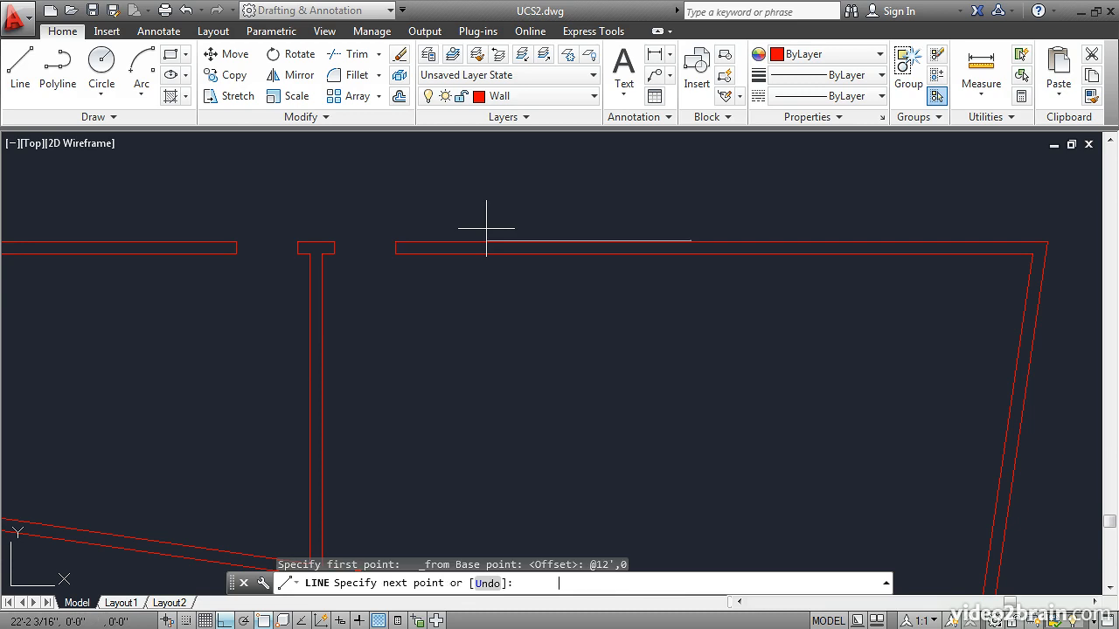
click(689, 253)
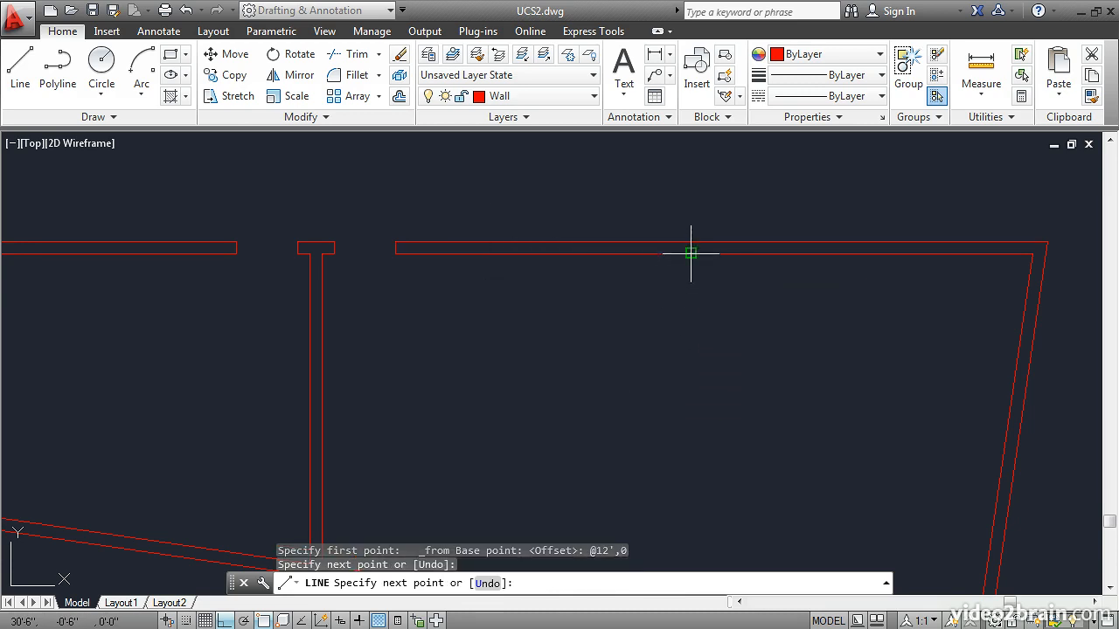
key(Return)
Offset the new jamb line 2'6 to the right to mark the third door opening
scroll(673, 271, up, 3)
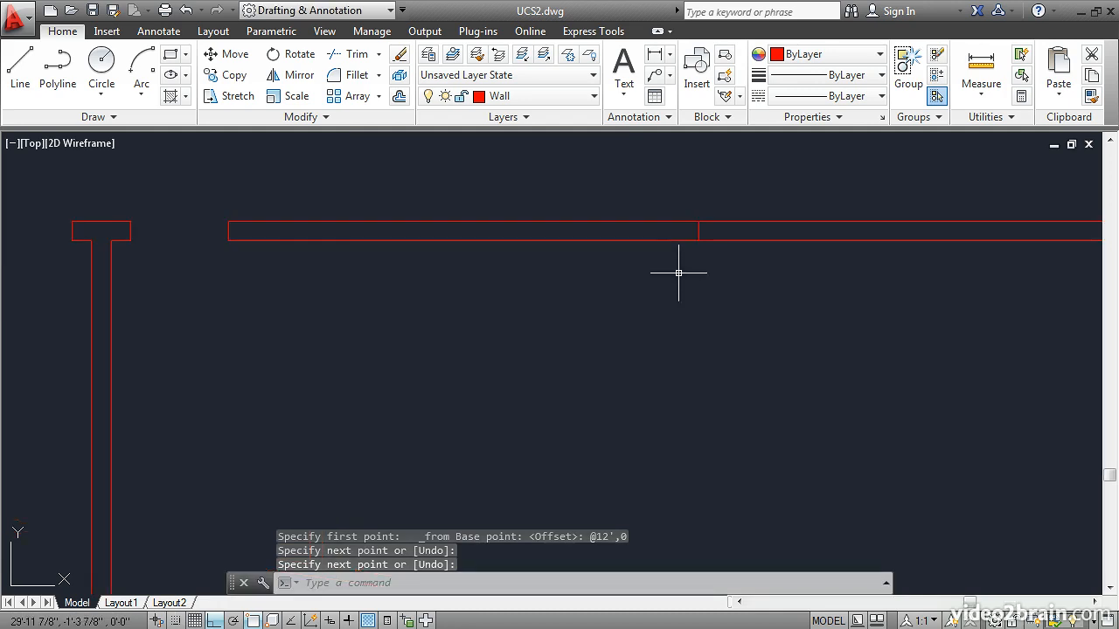
click(399, 96)
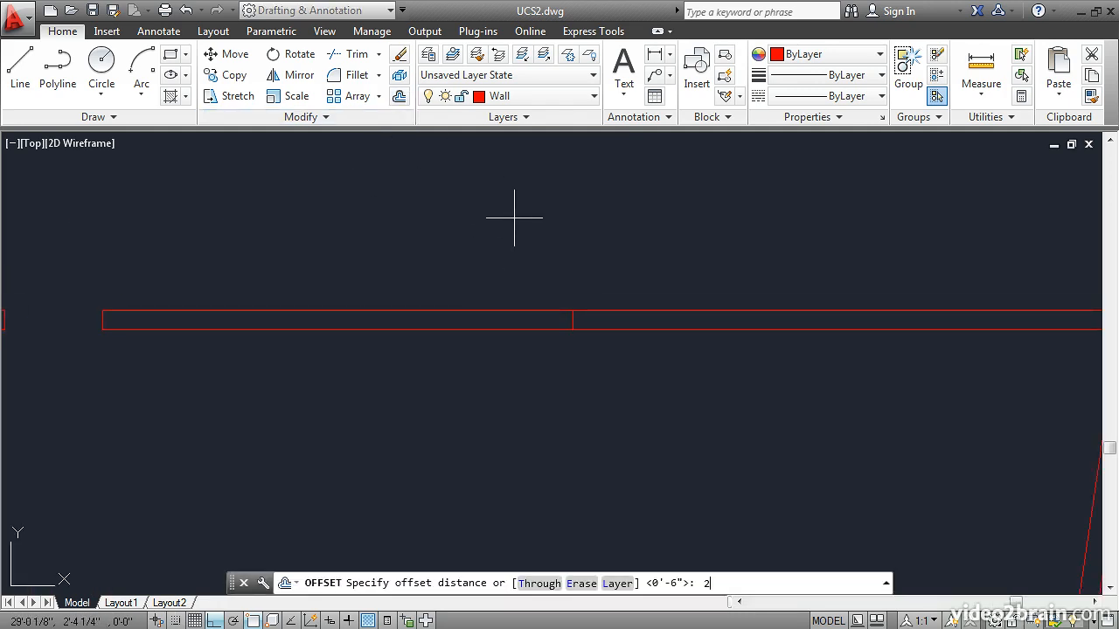
text(2'6)
key(Return)
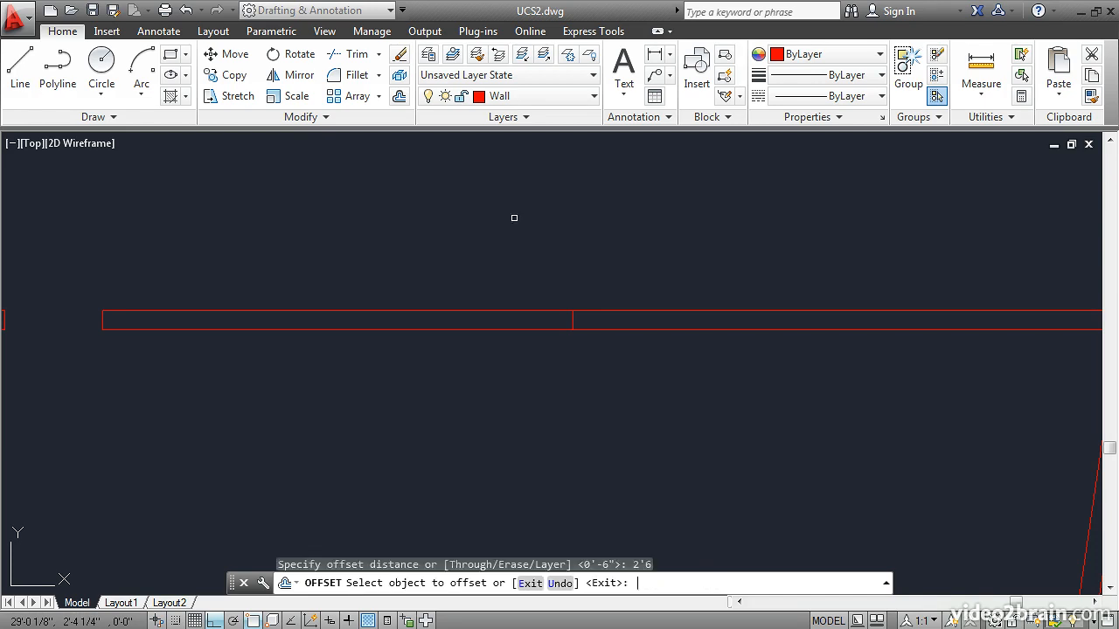
click(570, 321)
click(660, 399)
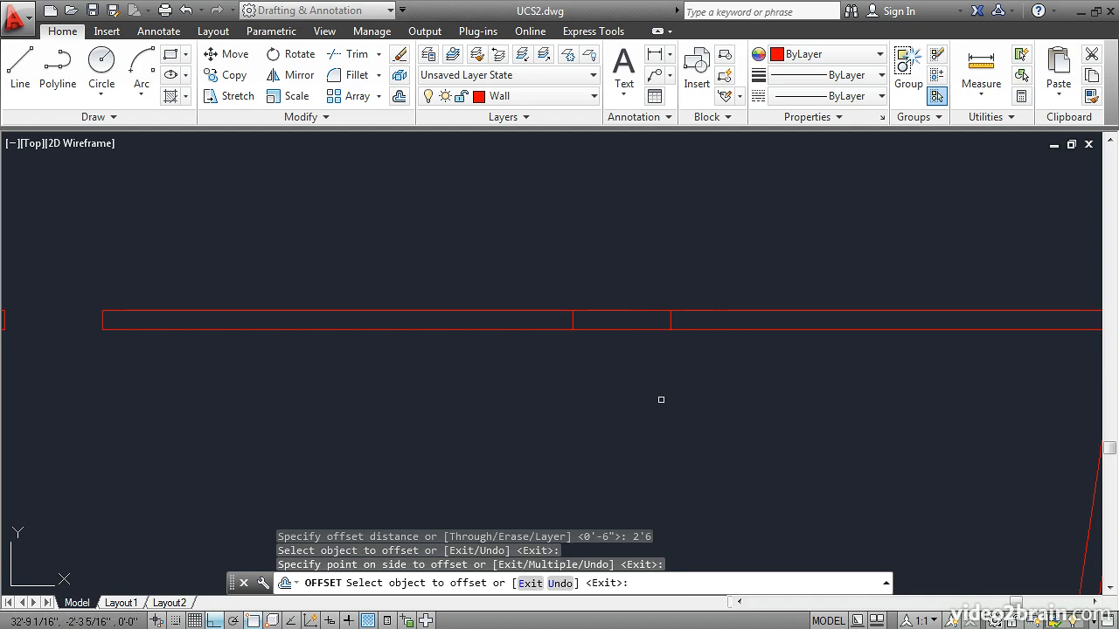
key(Return)
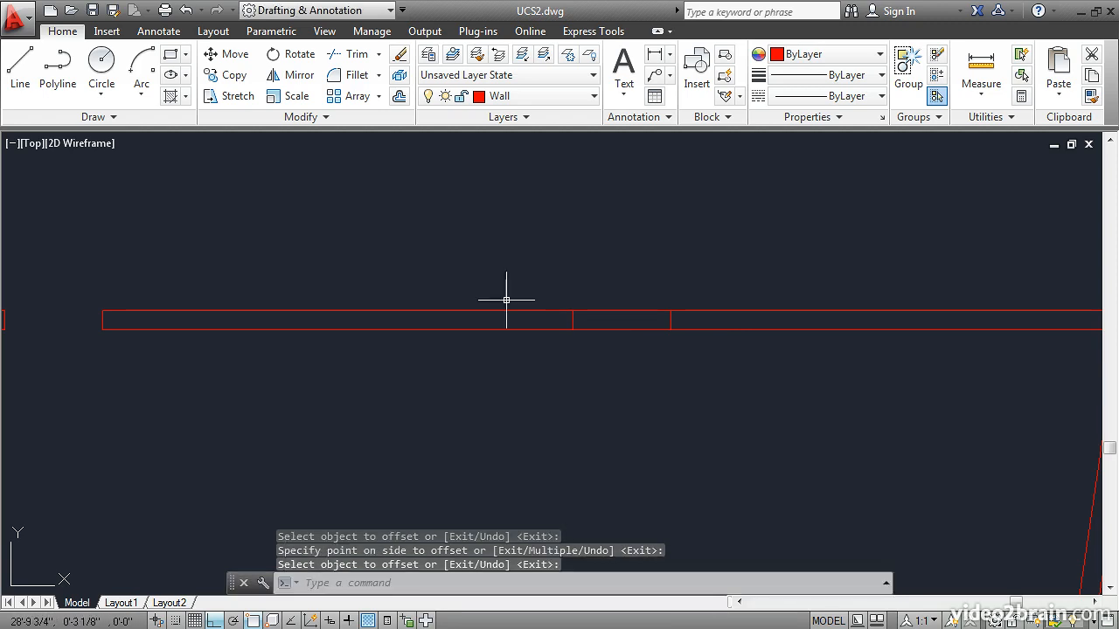
Trim both wall lines between the third door's jambs to open the doorway, using all objects as cutting edges
click(350, 56)
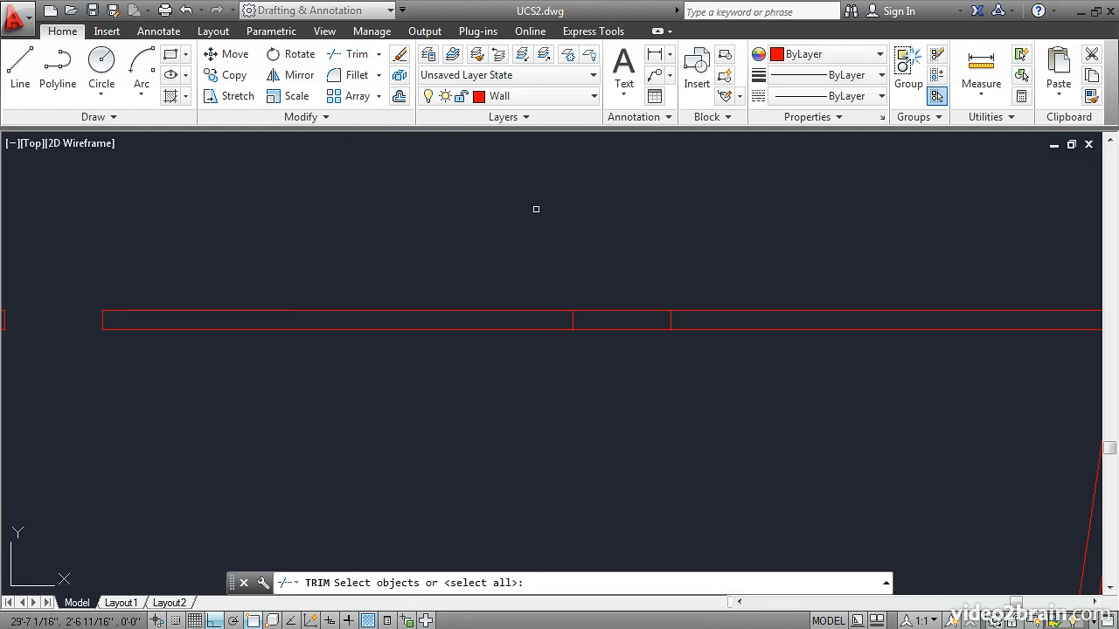
key(Return)
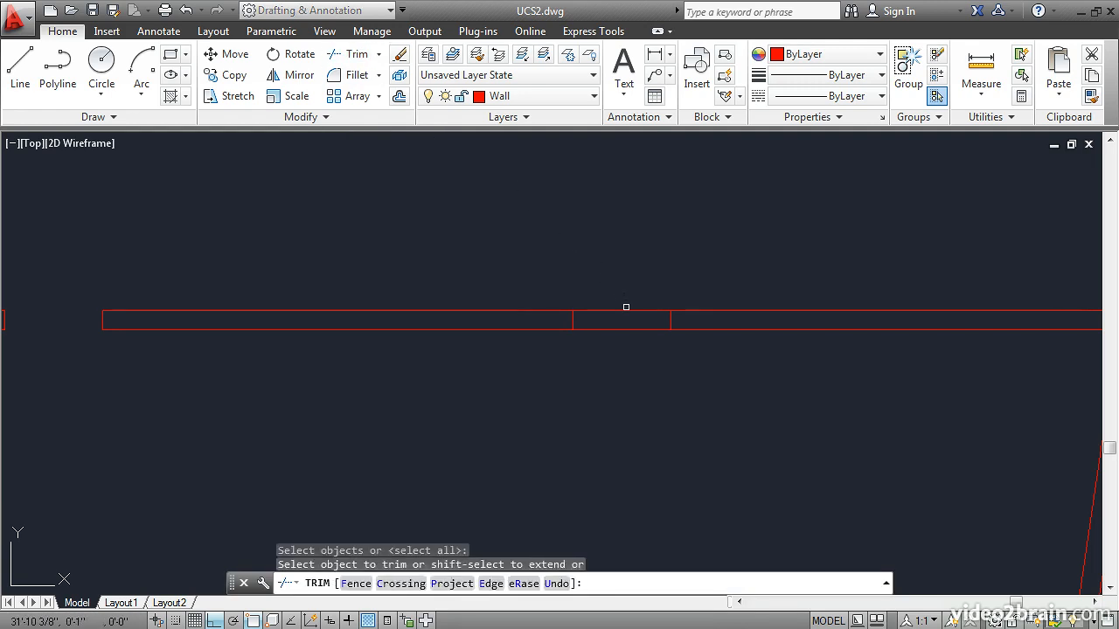
click(622, 311)
click(626, 329)
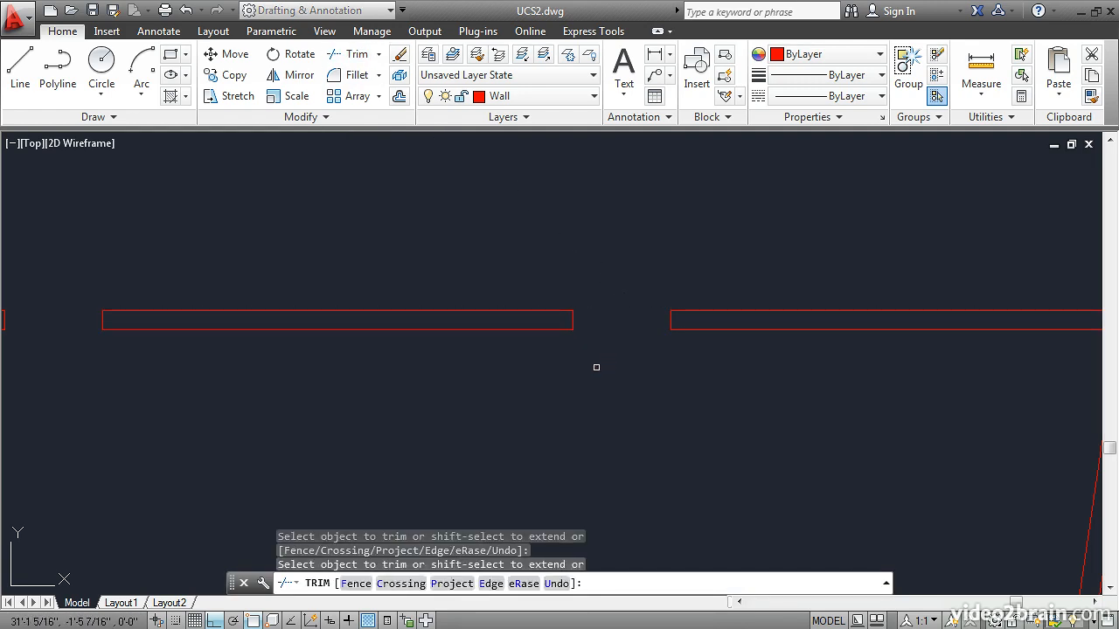
key(Return)
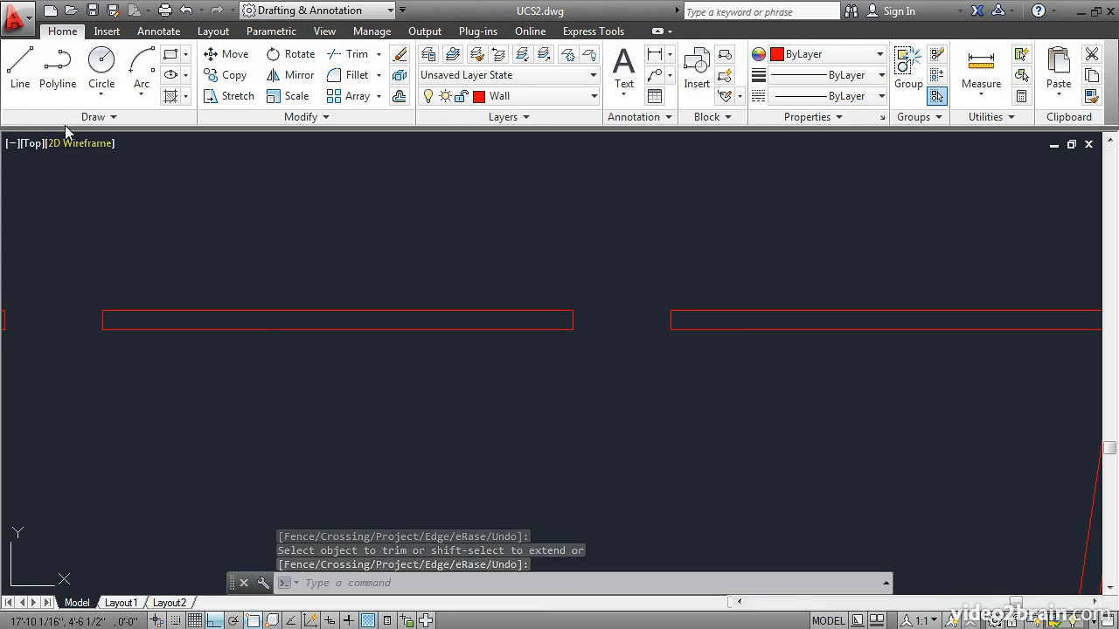
Draw a wall line about 3' straight down, starting at offset @-6,0 from the lower corner of the third doorway's left jamb
click(19, 72)
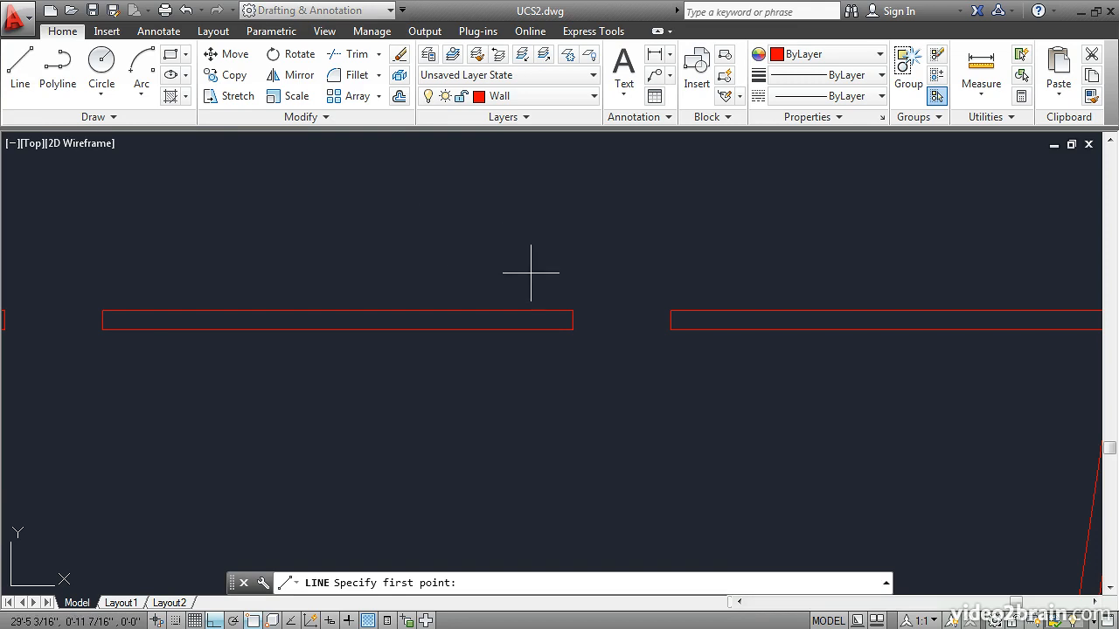
shift+right_click(558, 227)
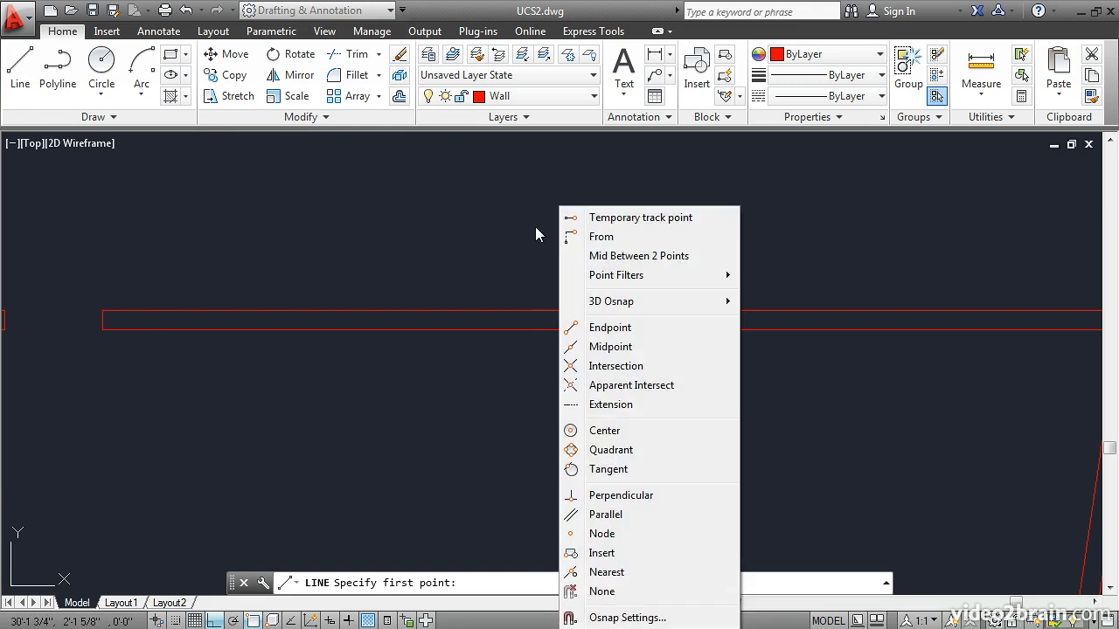
click(601, 236)
click(568, 331)
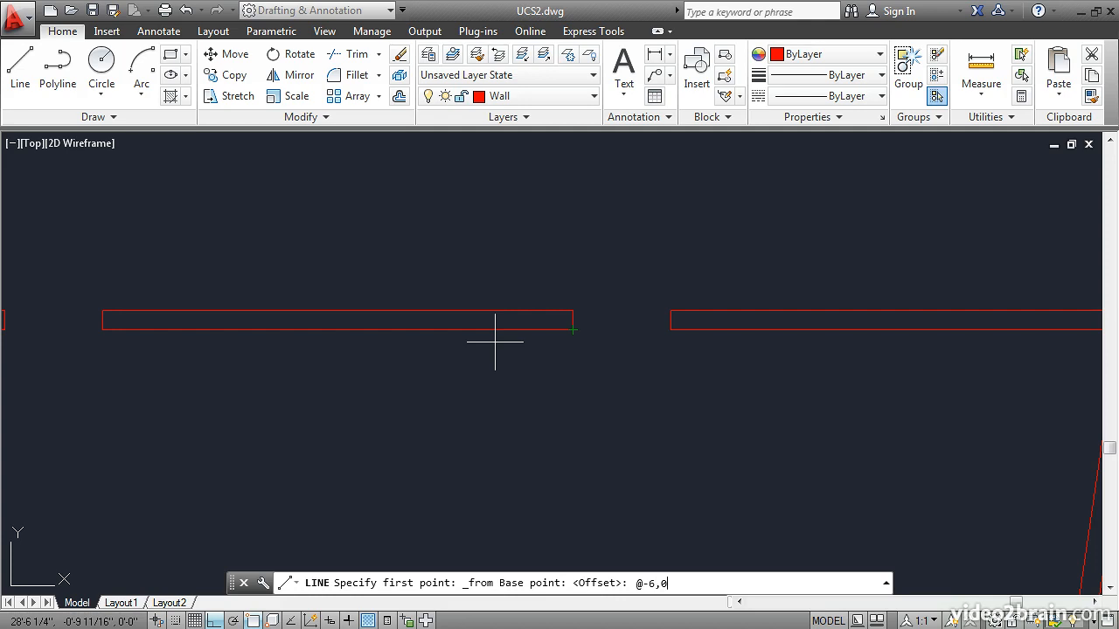
key(Return)
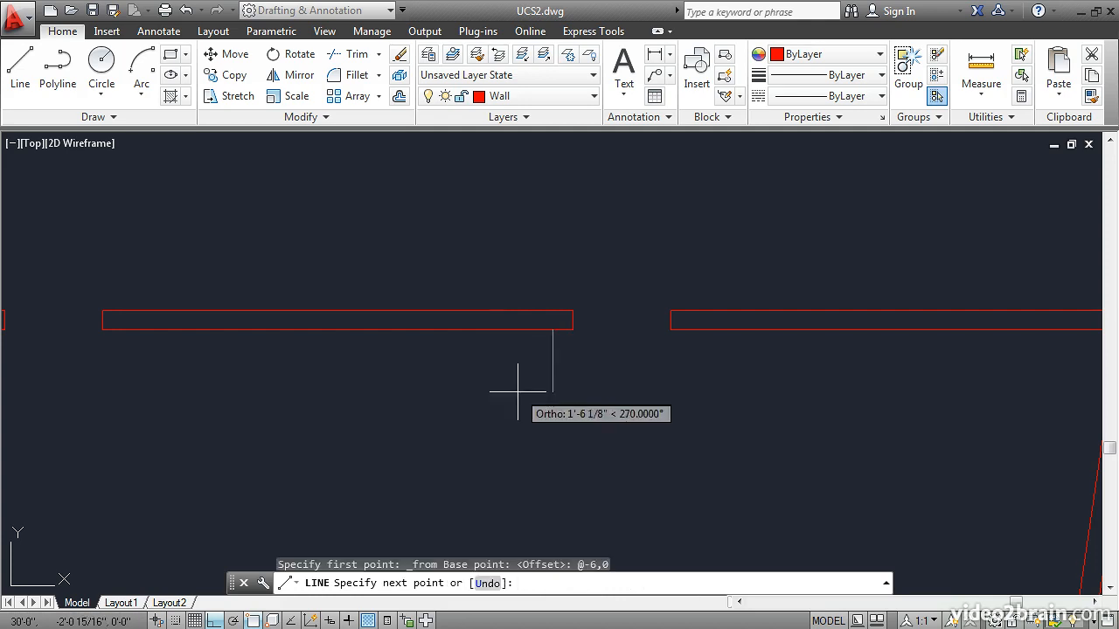
click(537, 447)
key(Return)
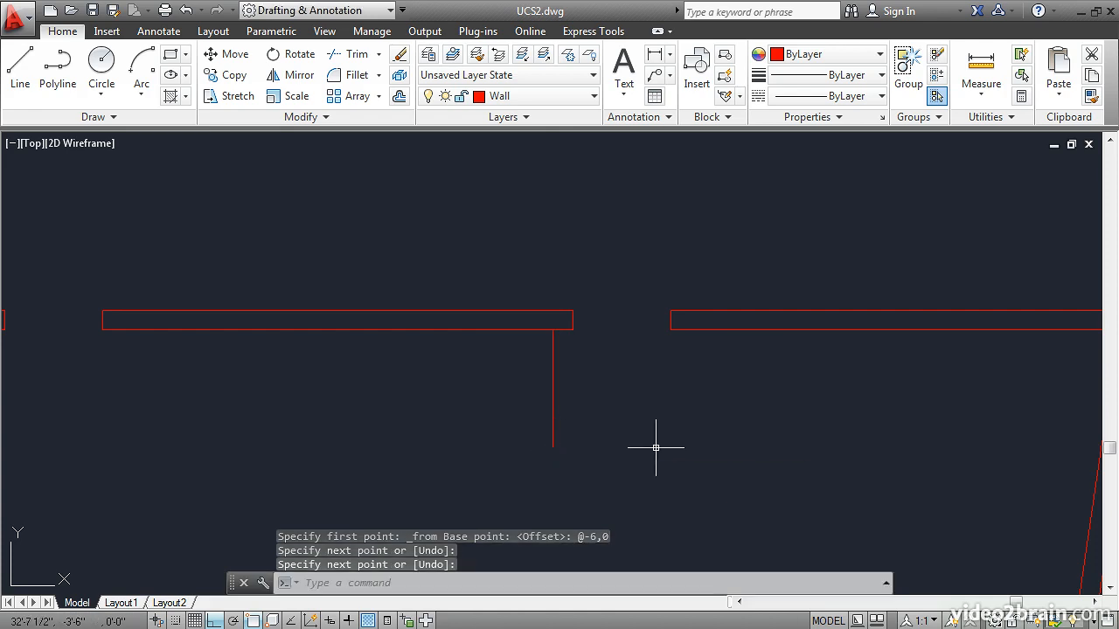
Offset the new vertical wall line 6 inches to the left to form the second interior wall
click(399, 75)
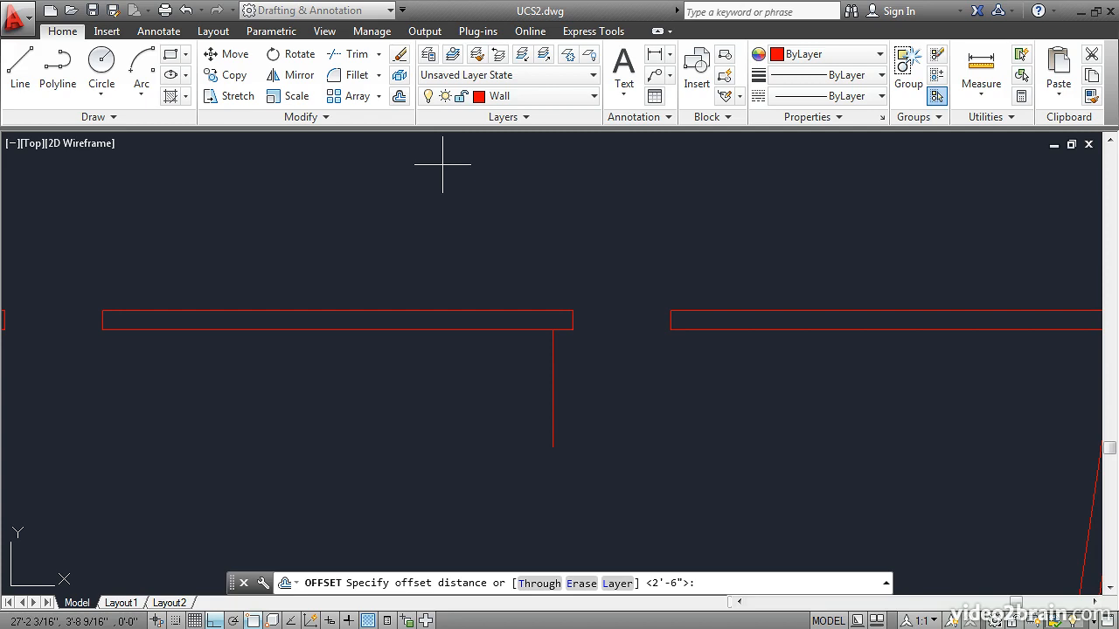
key(Return)
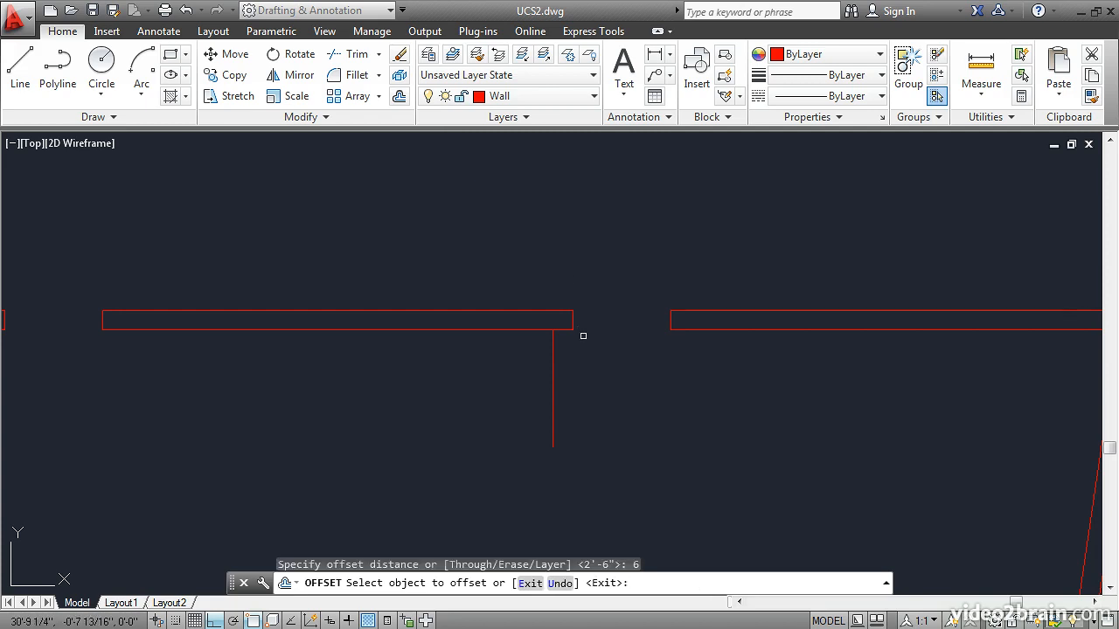
click(552, 350)
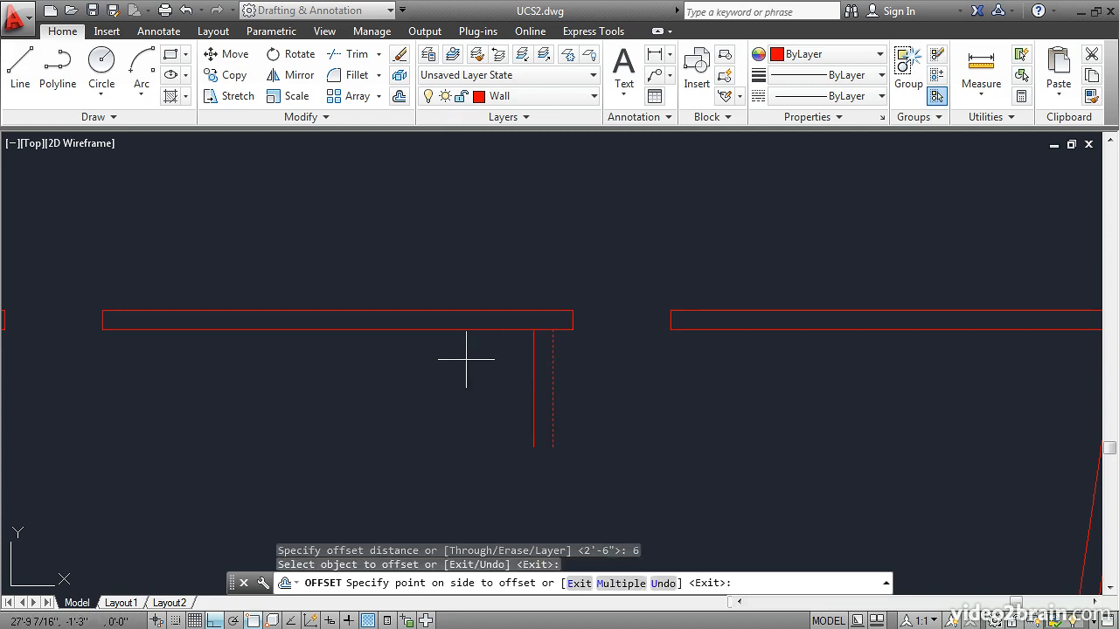
click(466, 358)
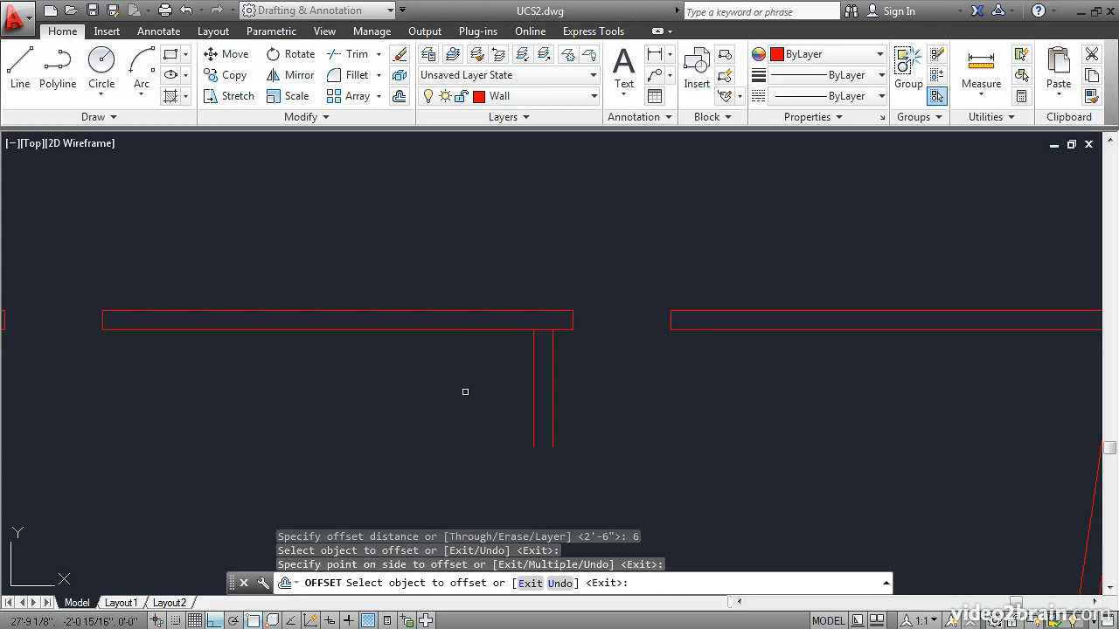
key(Return)
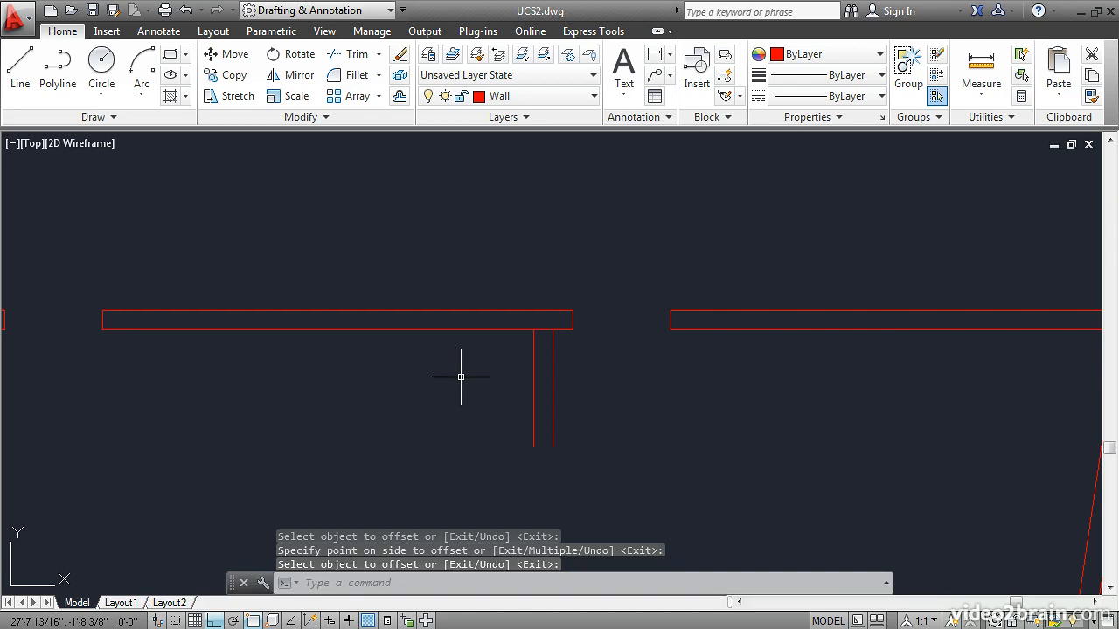
Trim the upper wall's inner line between the second interior wall's two lines and extend both lines to the slanted lower wall
click(354, 53)
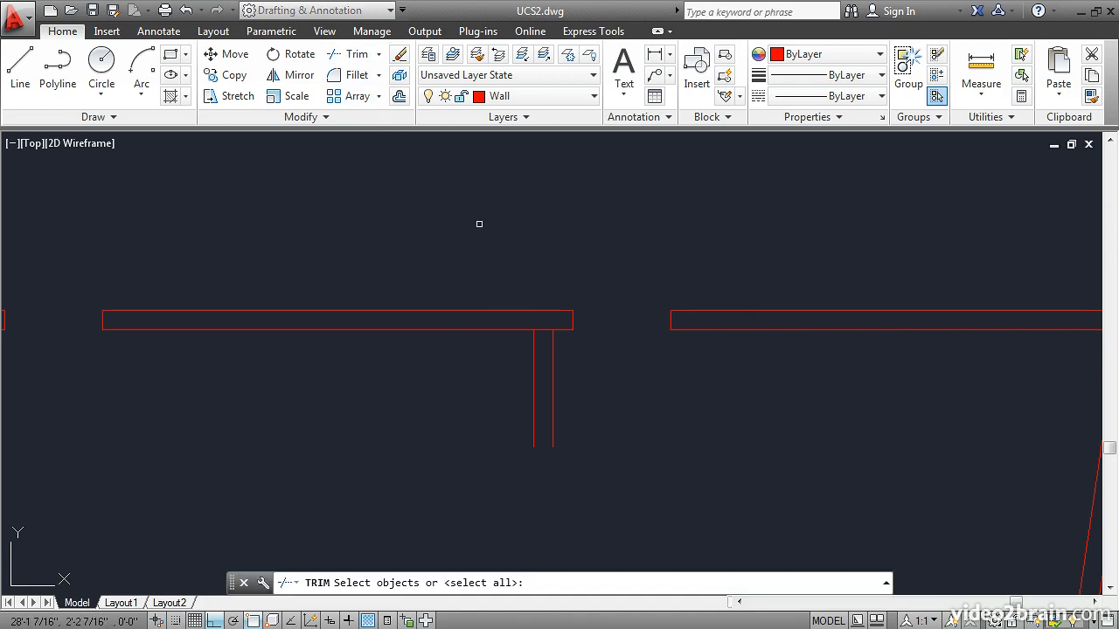
key(Return)
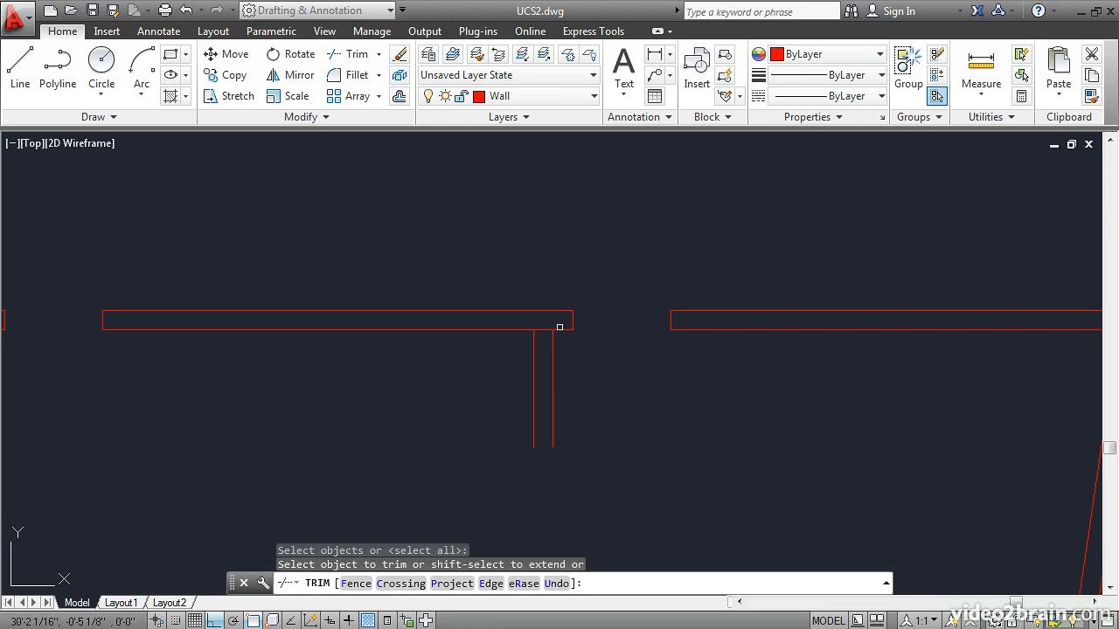
click(545, 329)
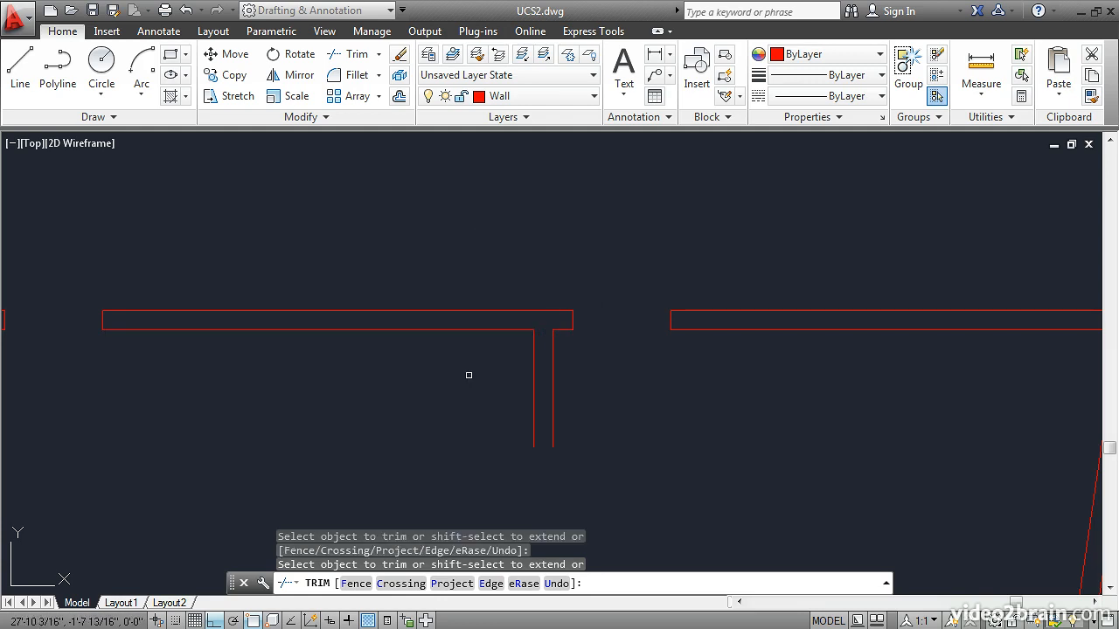
scroll(464, 381, down, 2)
mouse_move(462, 402)
middle_down()
mouse_move(462, 232)
mouse_move(461, 247)
middle_up()
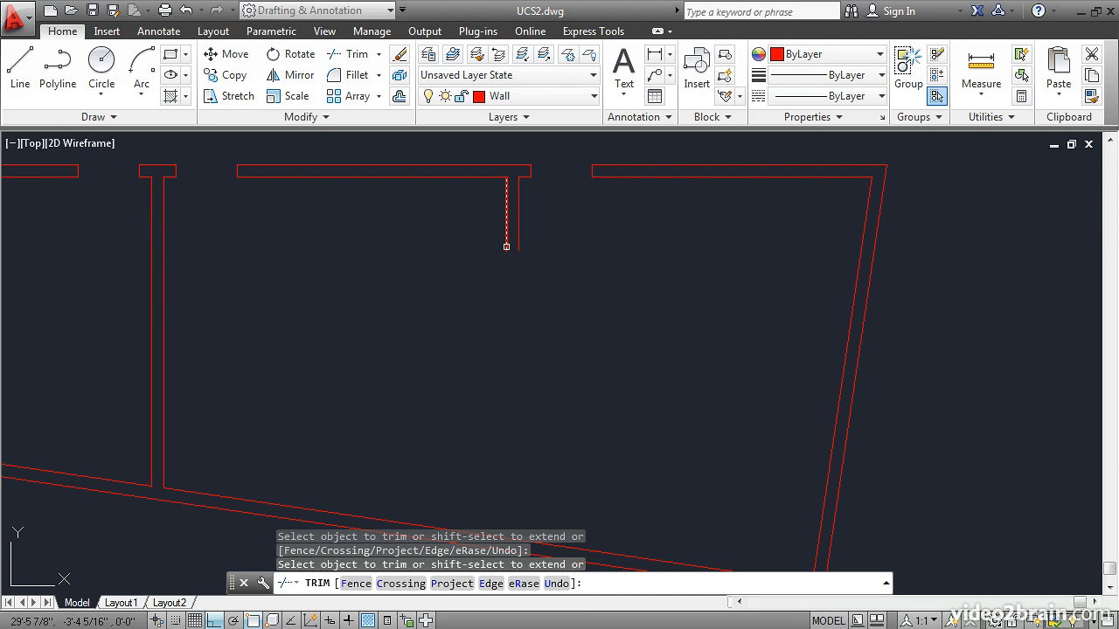
shift+click(506, 246)
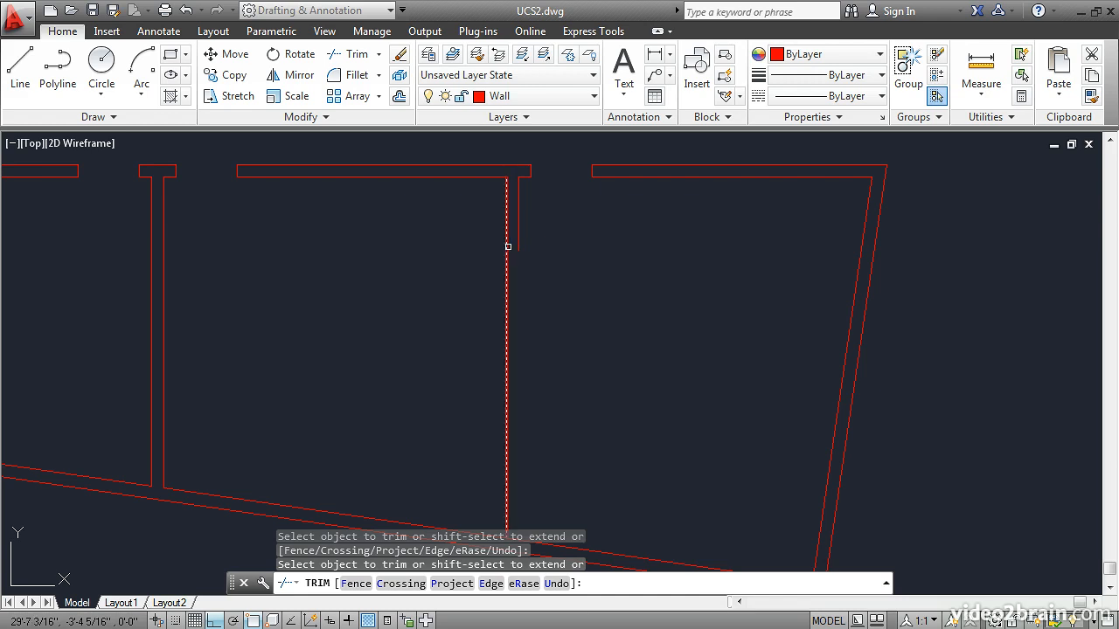
shift+click(518, 245)
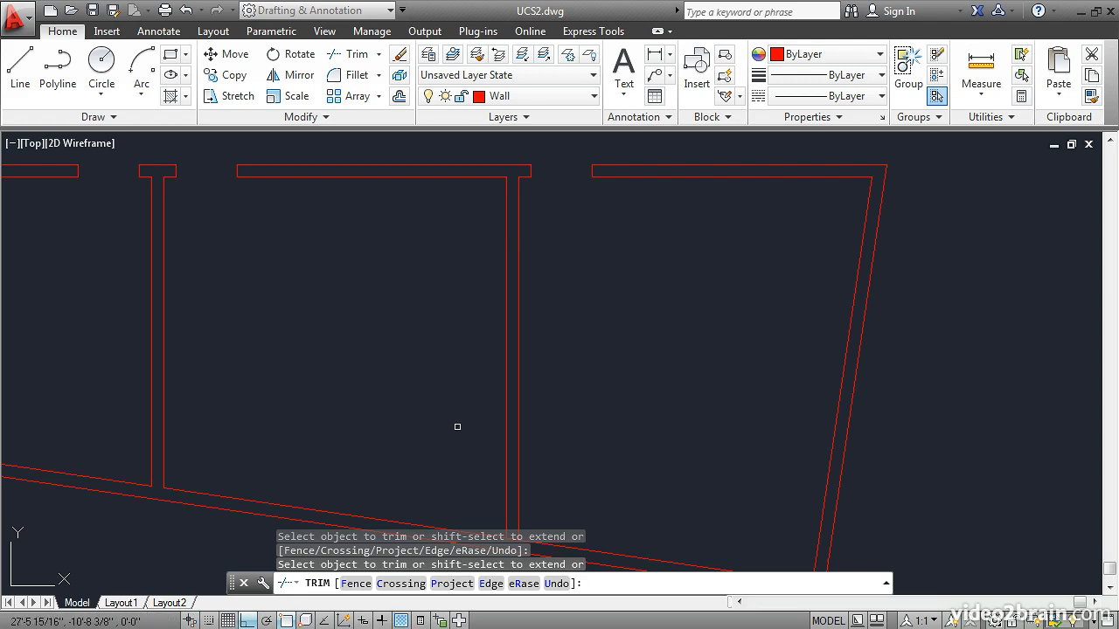
Trim the slanted lower wall's inner line between the second interior wall's two lines
scroll(463, 460, down, 2)
middle_drag(469, 461, 494, 291)
scroll(506, 314, up, 5)
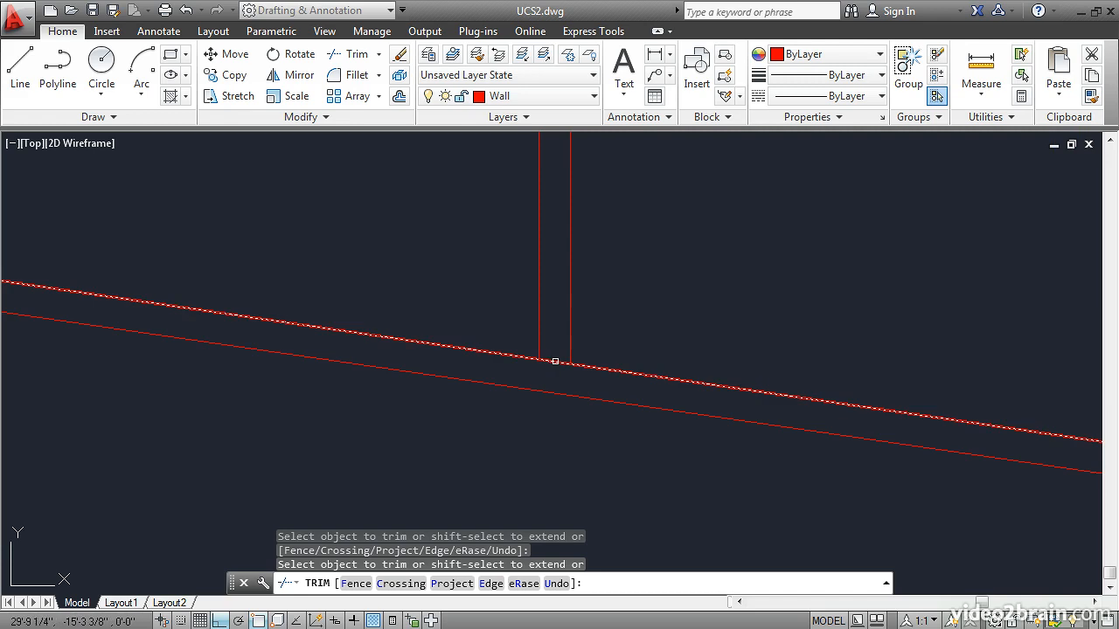
click(555, 361)
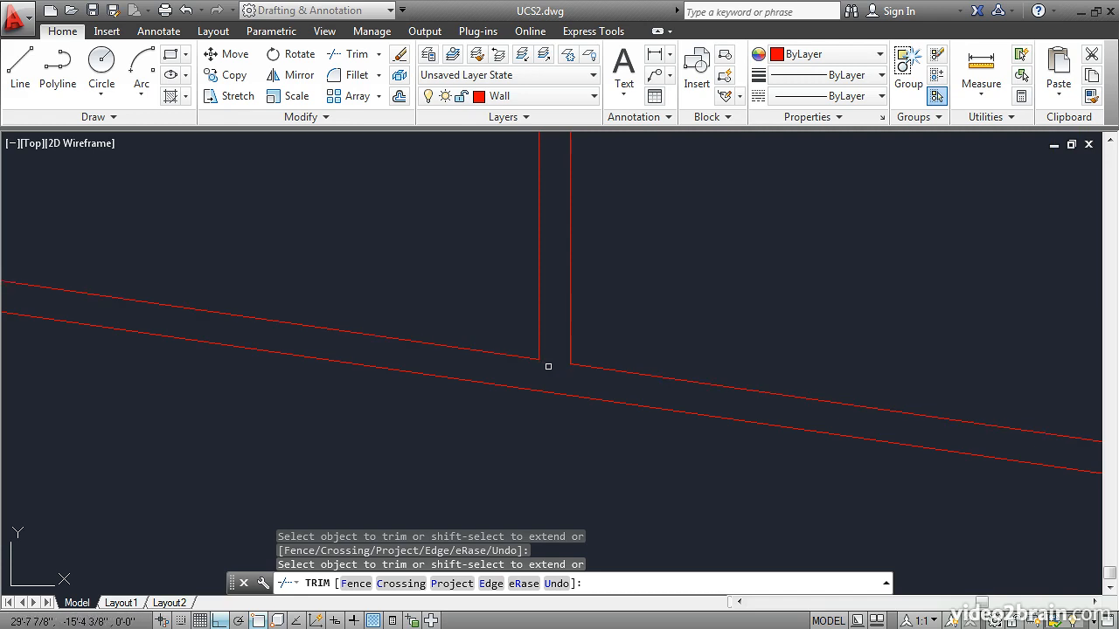
key(Return)
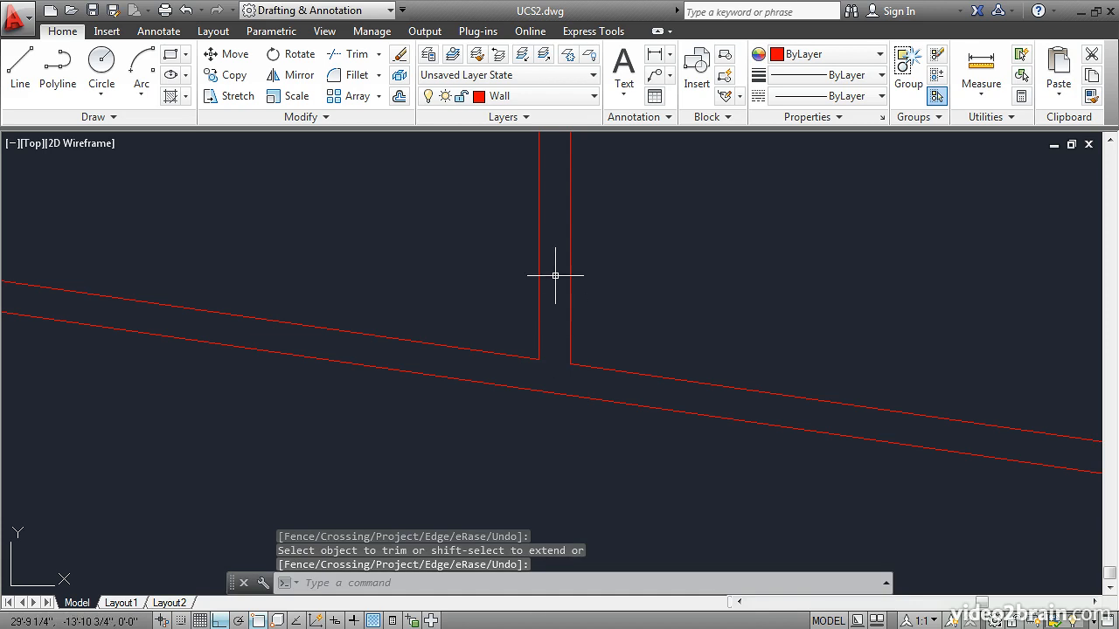
Restore the World coordinate system as the current UCS
middle_click(483, 228)
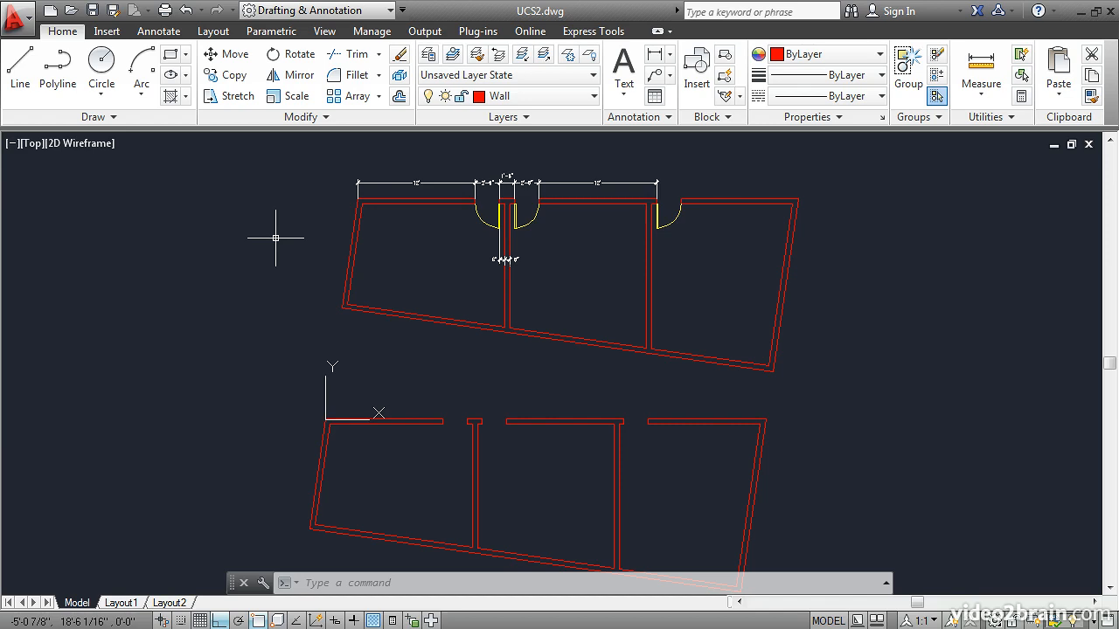
text(ucs)
key(Return)
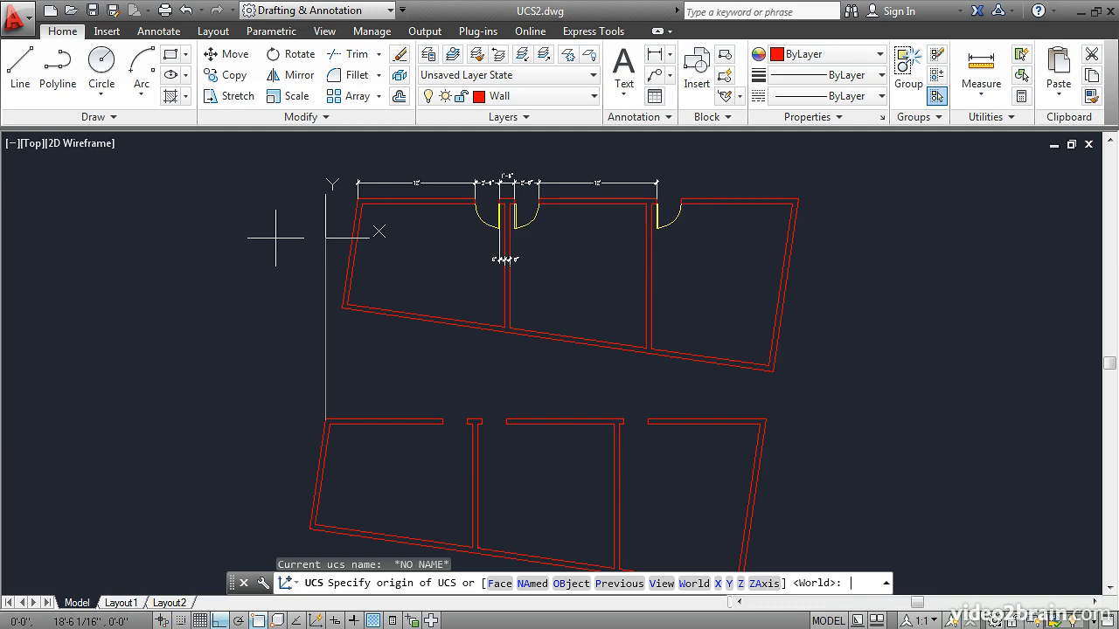
key(Return)
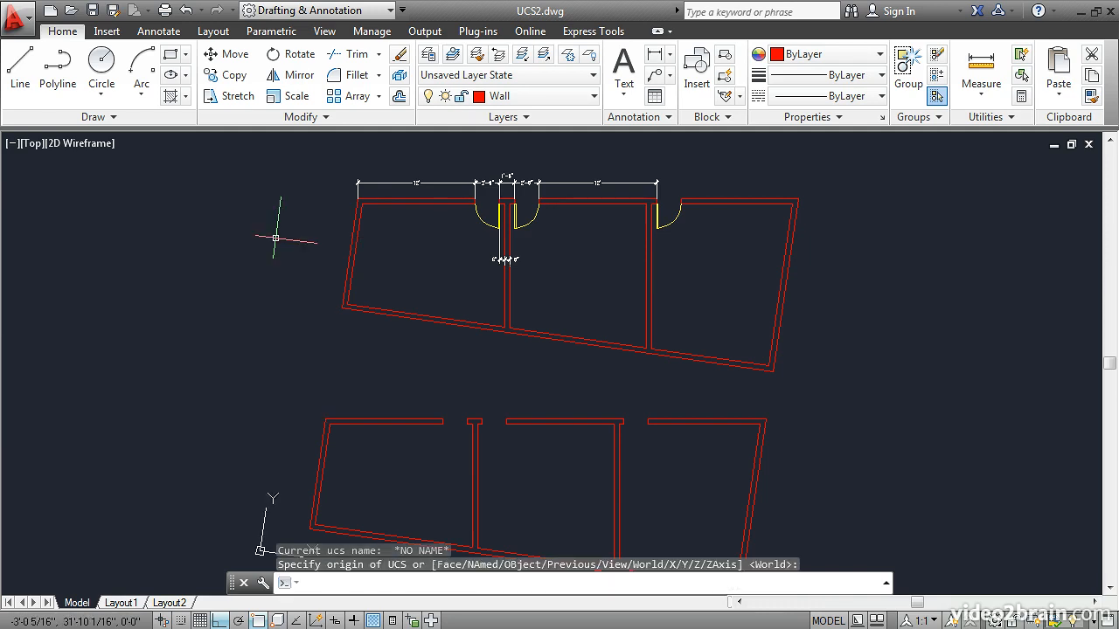
Set the drawing view to the plan view of the current UCS
scroll(224, 395, down, 3)
middle_drag(225, 394, 229, 358)
scroll(229, 358, up, 2)
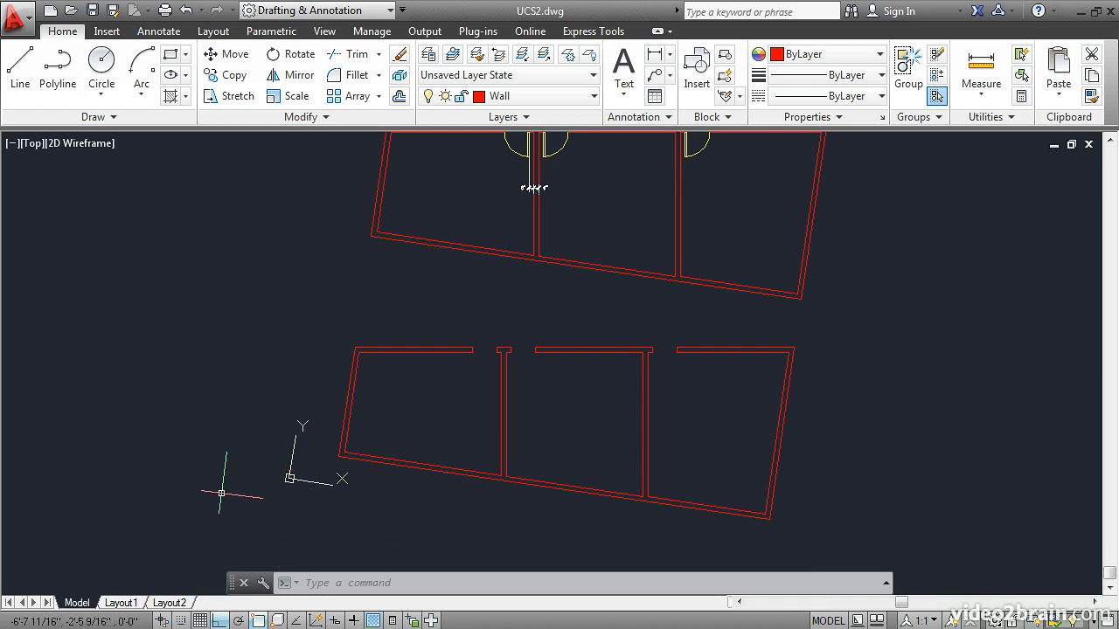
text(plan)
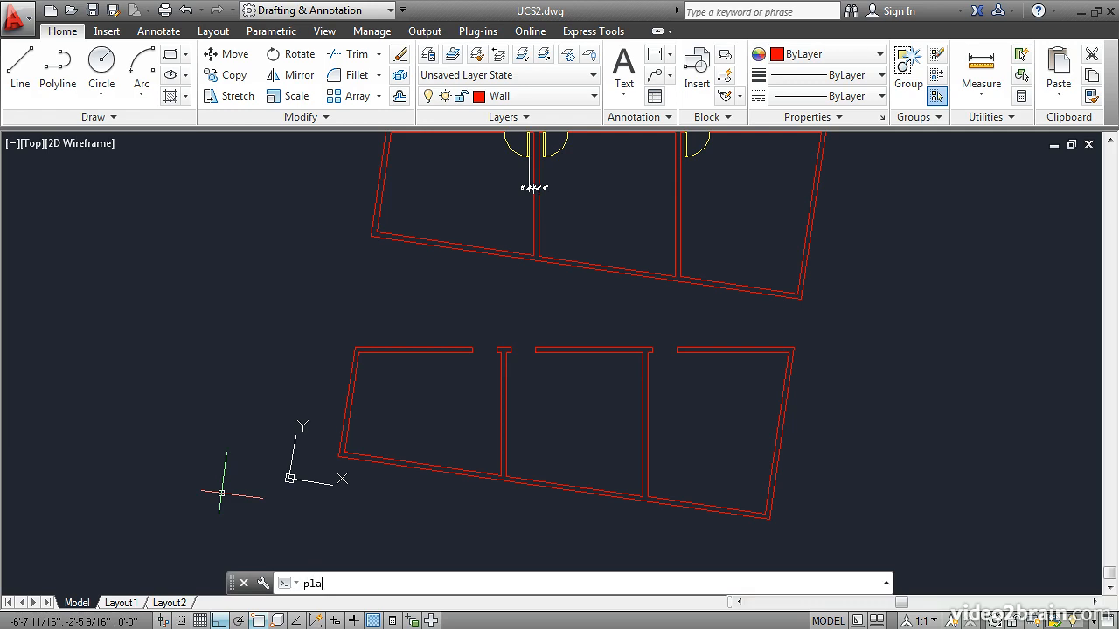
key(Return)
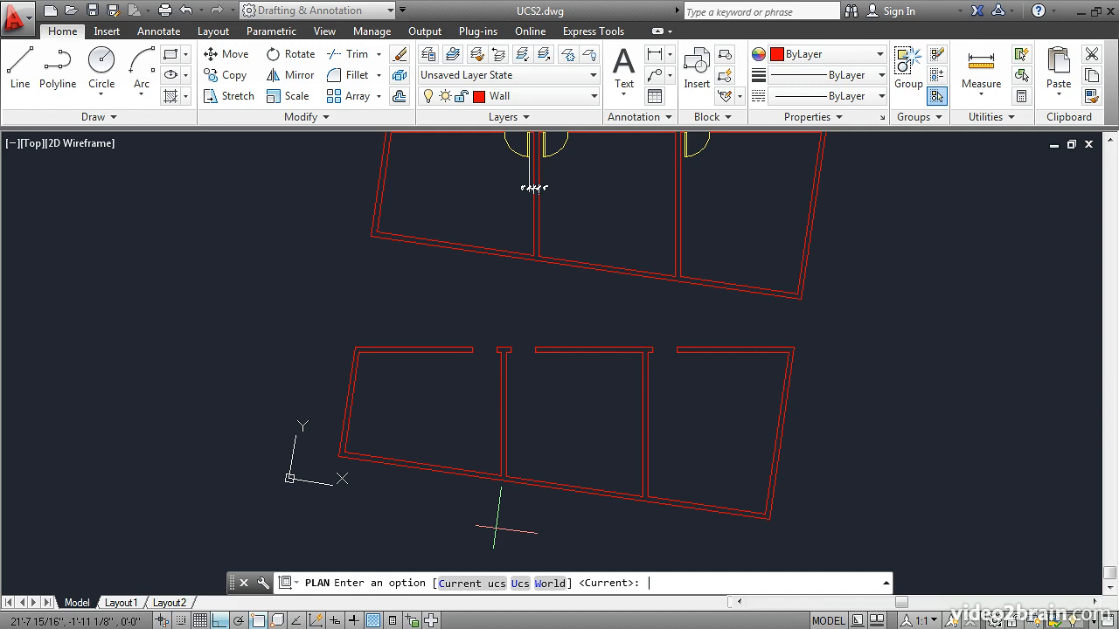
key(Return)
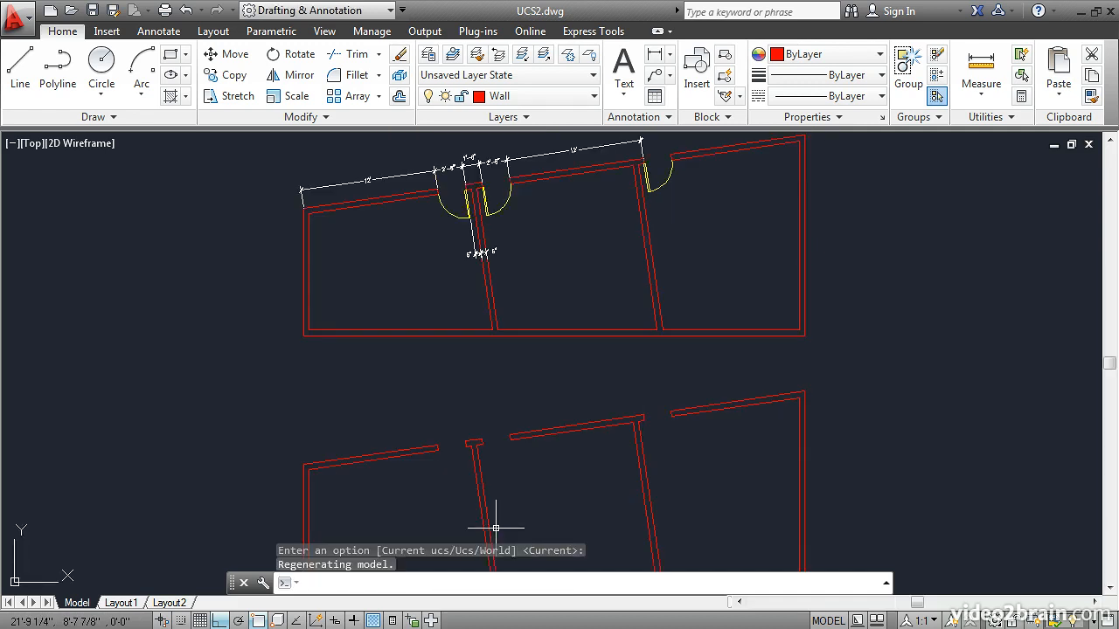